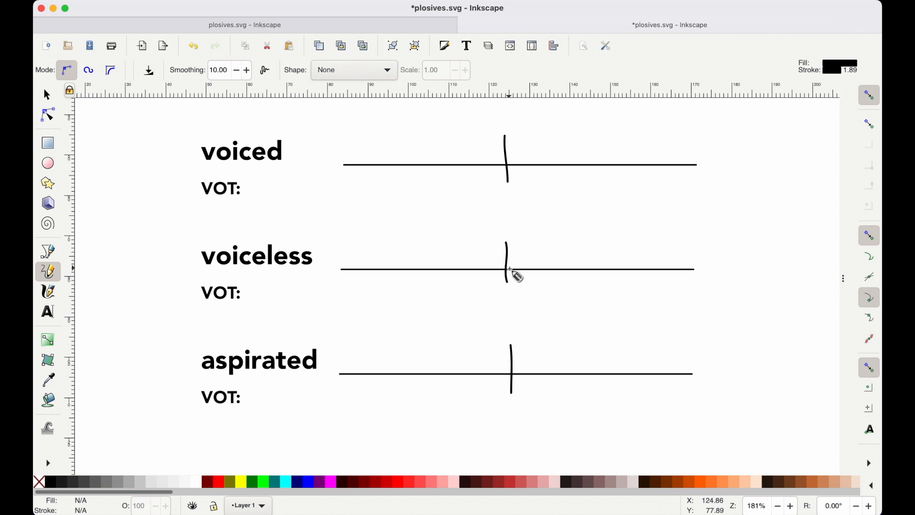
Draw freehand voicing waves along the three timelines, starting at the burst mark for voiceless, after it for aspirated and before it for voiced.
mouse_move(507, 267)
mouse_down()
mouse_move(569, 258)
mouse_move(698, 270)
mouse_up()
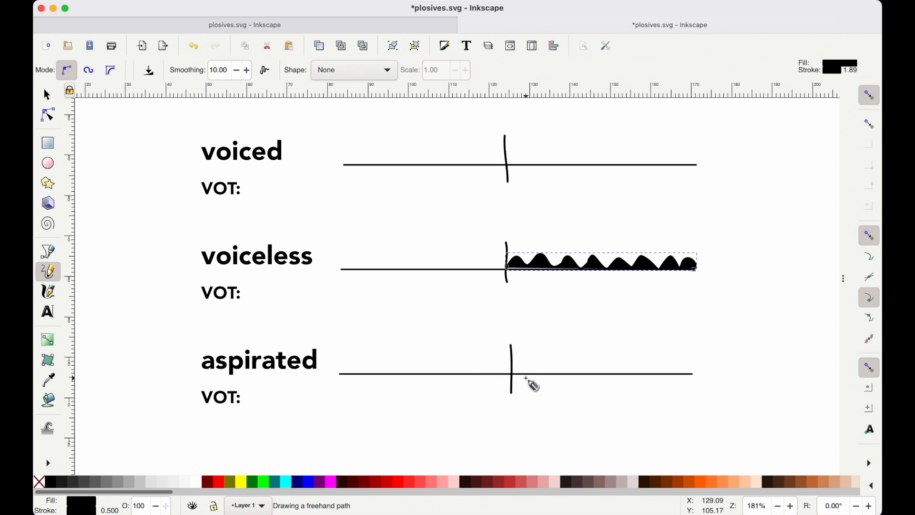
mouse_move(567, 377)
mouse_down()
mouse_move(565, 363)
mouse_move(631, 357)
mouse_move(676, 369)
mouse_move(692, 361)
mouse_move(705, 373)
mouse_up()
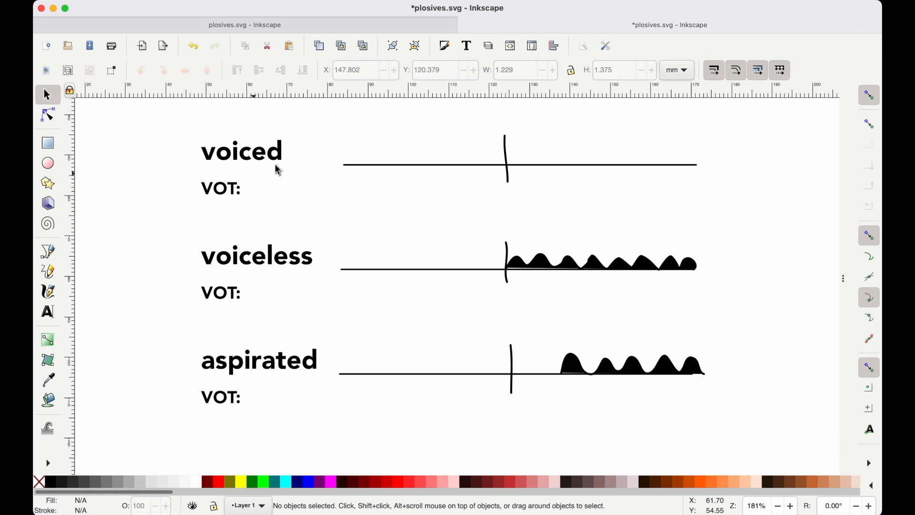
key(p)
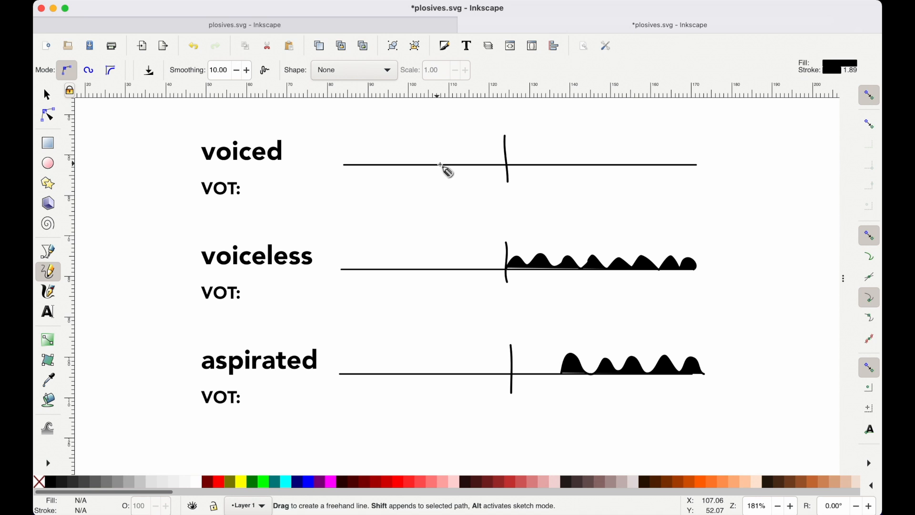
mouse_move(442, 165)
mouse_down()
mouse_move(450, 153)
mouse_move(493, 152)
mouse_move(686, 152)
mouse_move(700, 162)
mouse_up()
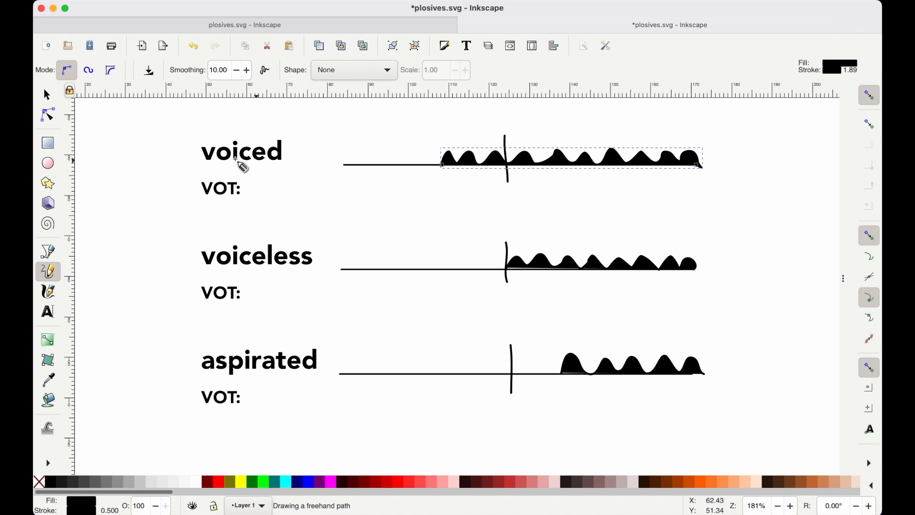
click(46, 95)
click(381, 147)
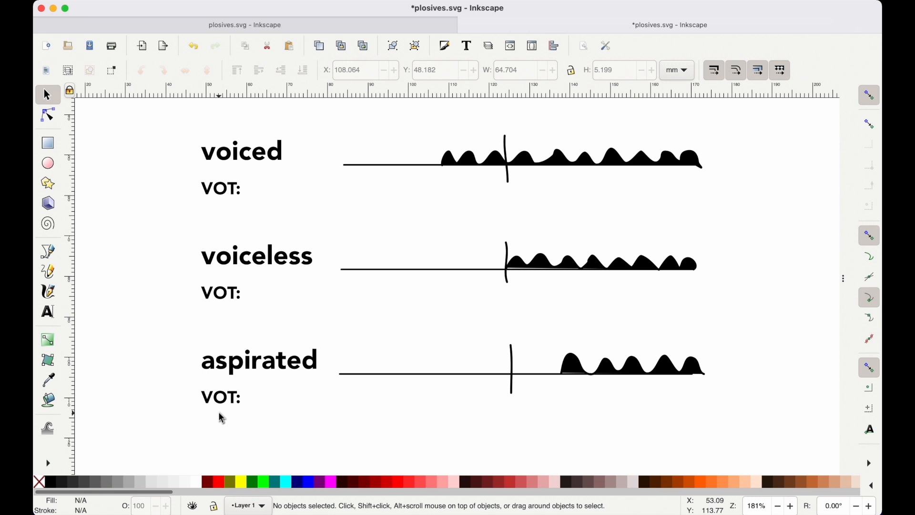
Add the value 0 after "VOT:" in the voiceless label.
click(241, 297)
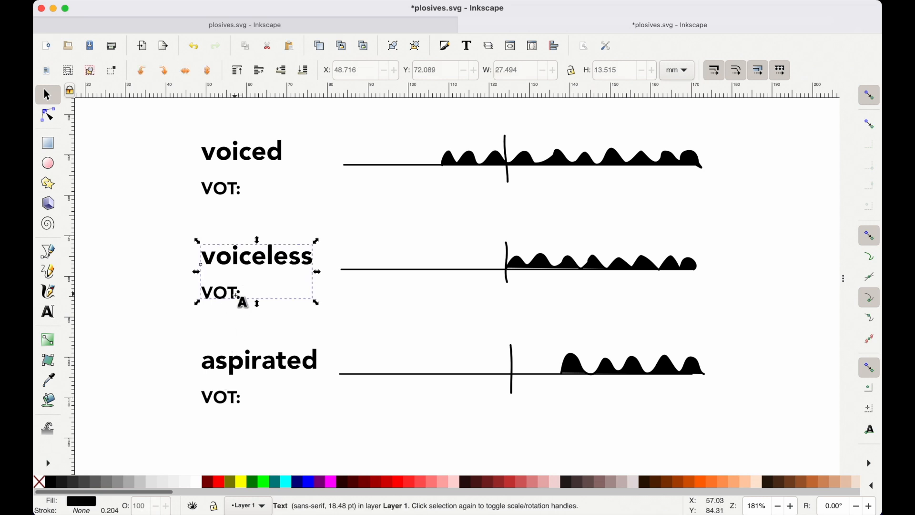
key(t)
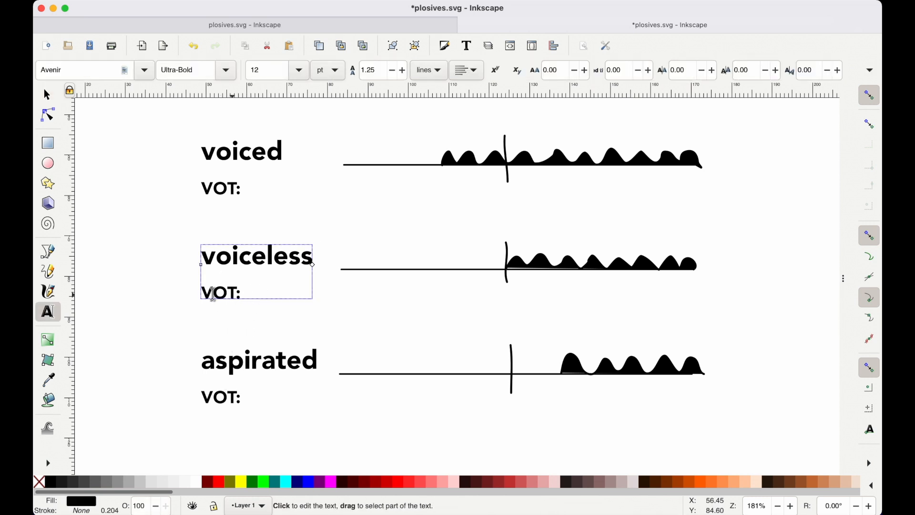
text(0)
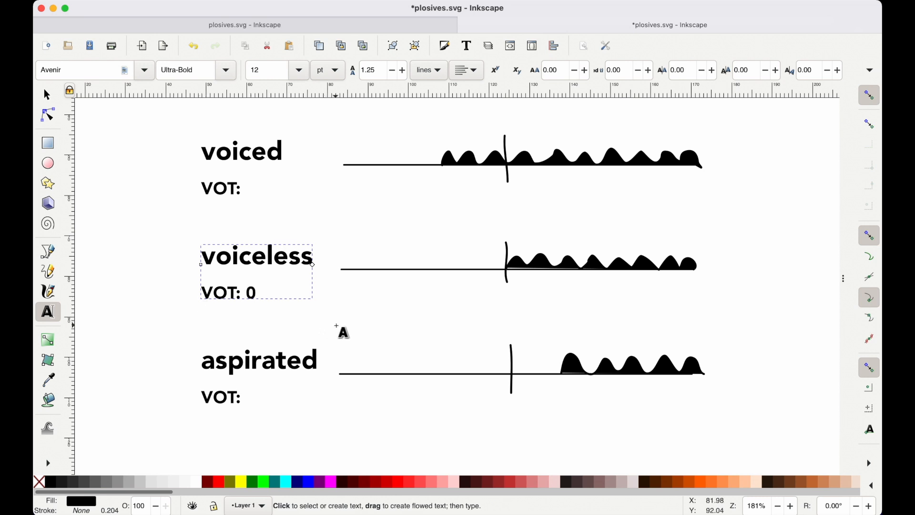
click(326, 318)
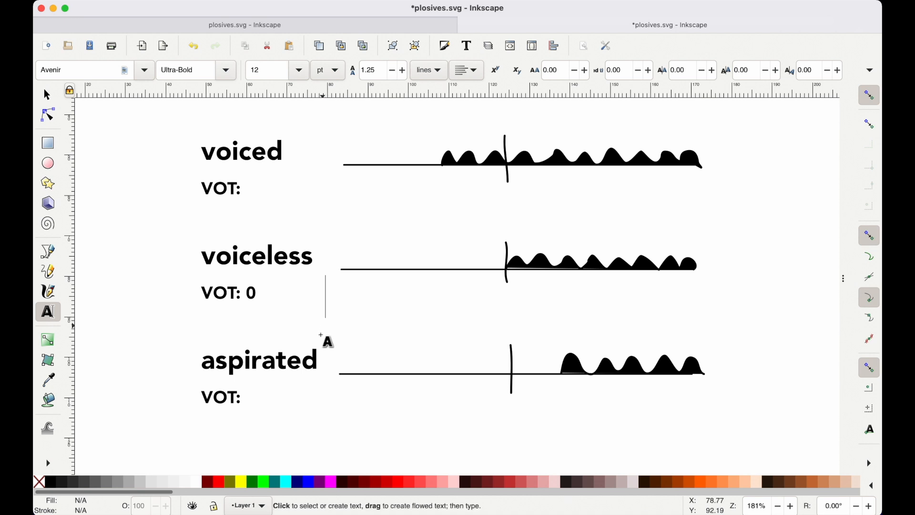
key(F1)
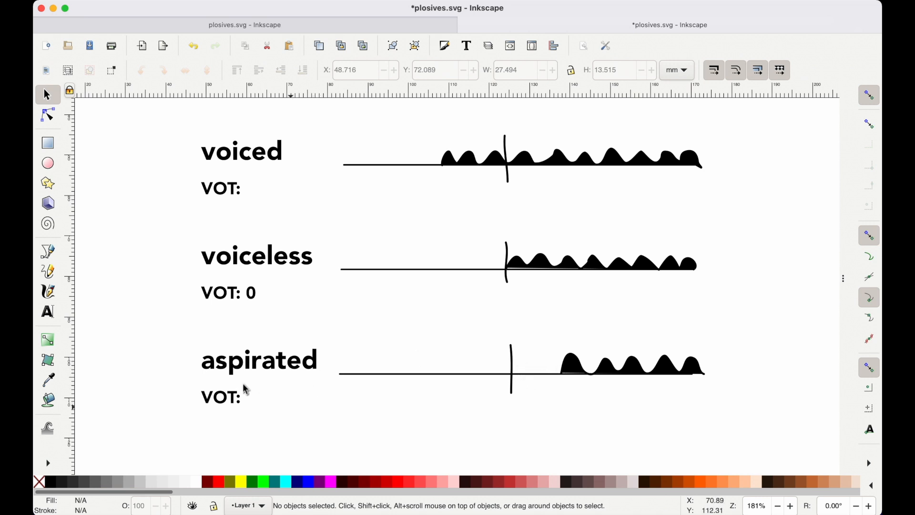
Add the value 0.05 after "VOT:" in the aspirated label.
double_click(249, 399)
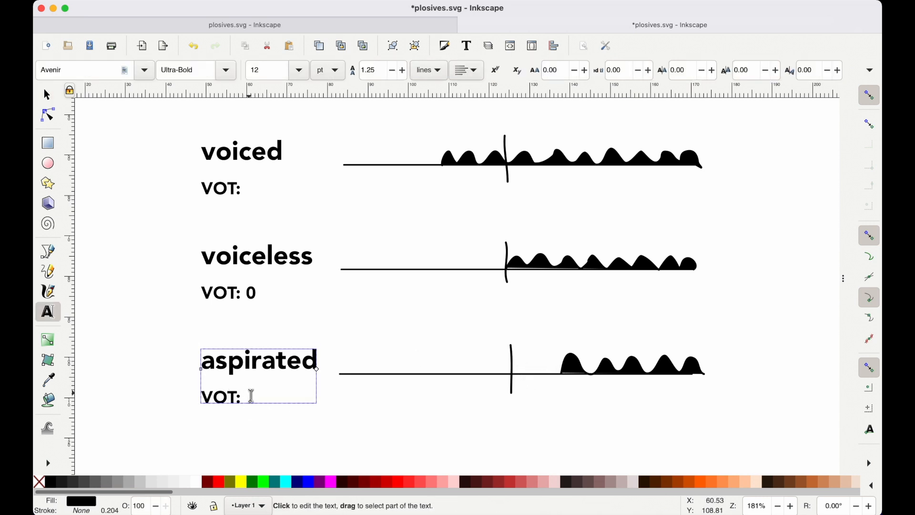
text(0)
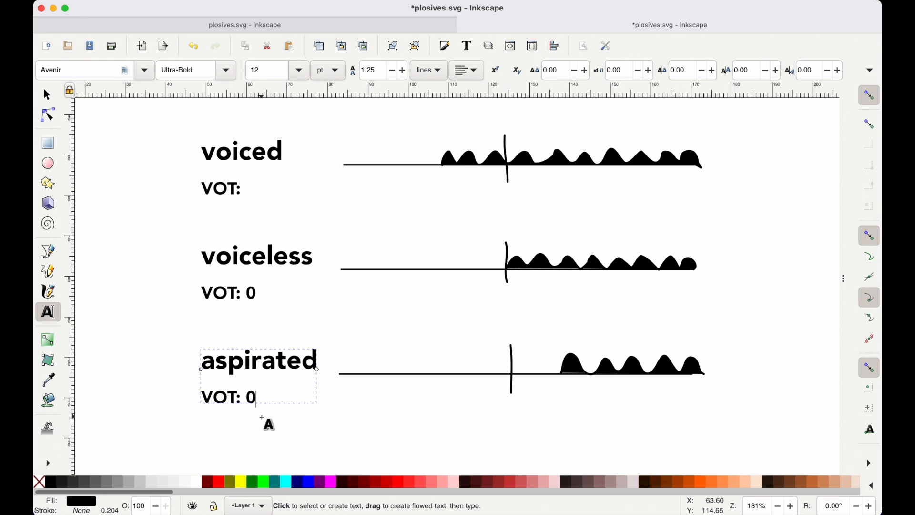
text(.05)
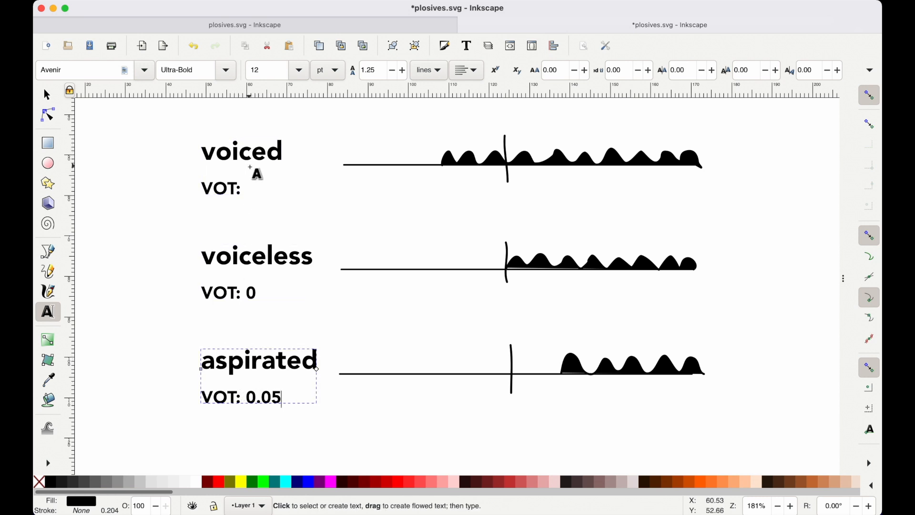
click(259, 180)
key(Escape)
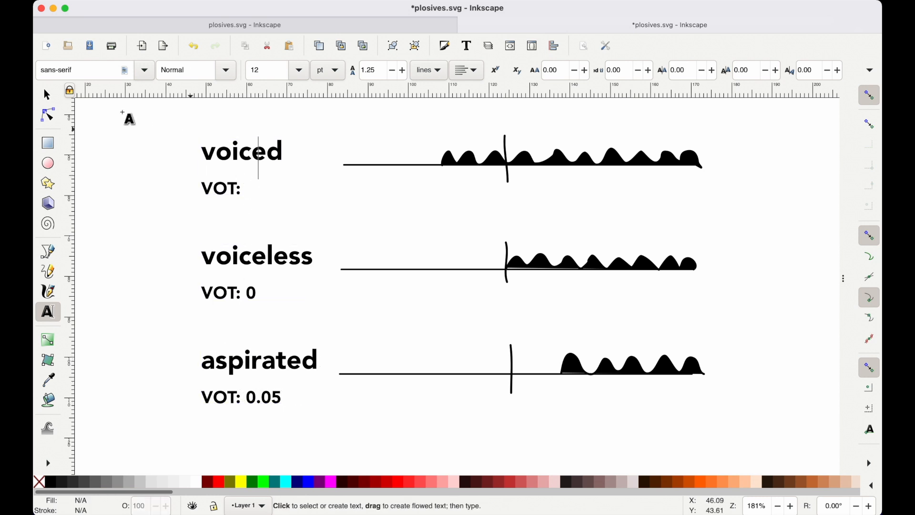
click(47, 97)
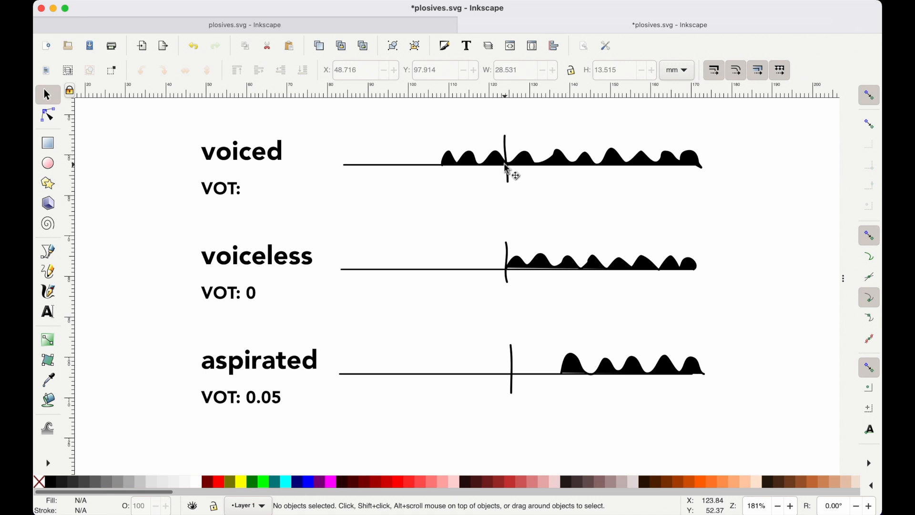
Add the value -0.05 after "VOT:" in the voiced label and leave text editing.
click(239, 193)
double_click(241, 196)
text(-)
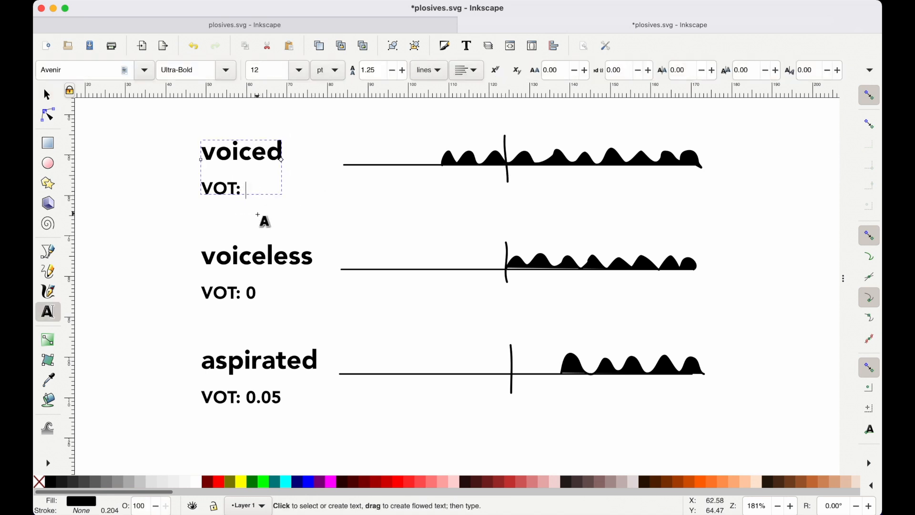
text(0.05)
click(172, 147)
click(47, 94)
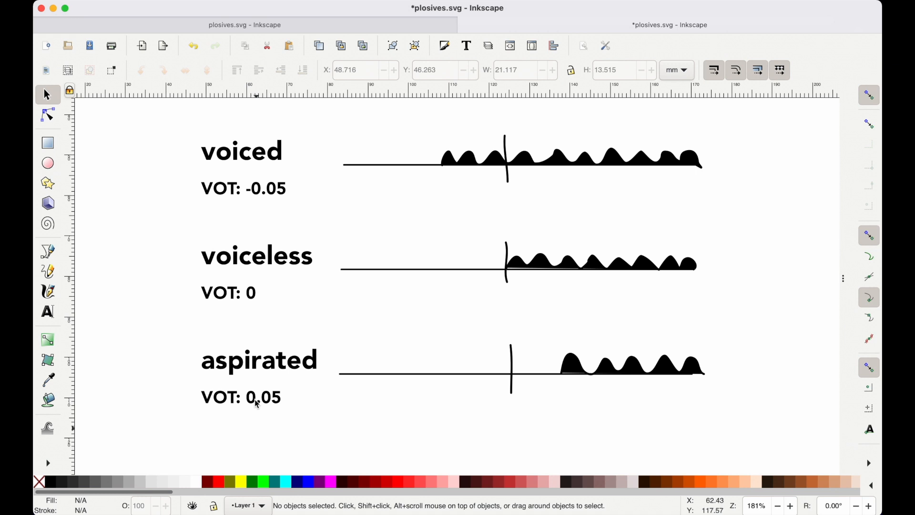
Switch to Praat and record a new mono sound from the microphone at 44100 Hz.
key(ctrl+Up)
click(135, 316)
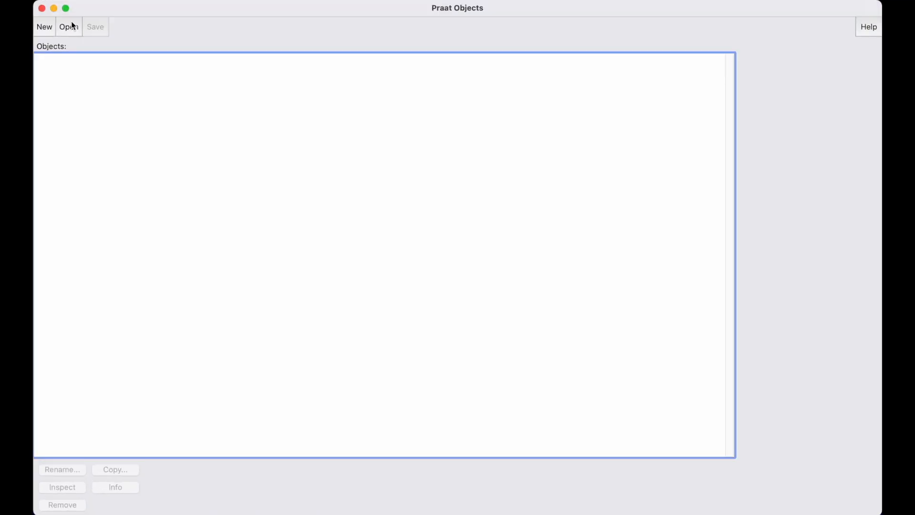
click(51, 27)
click(72, 47)
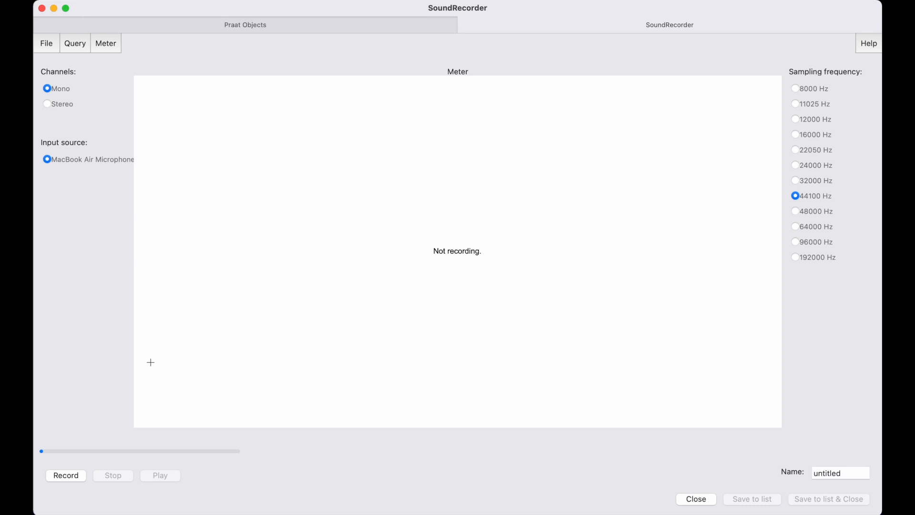
click(75, 476)
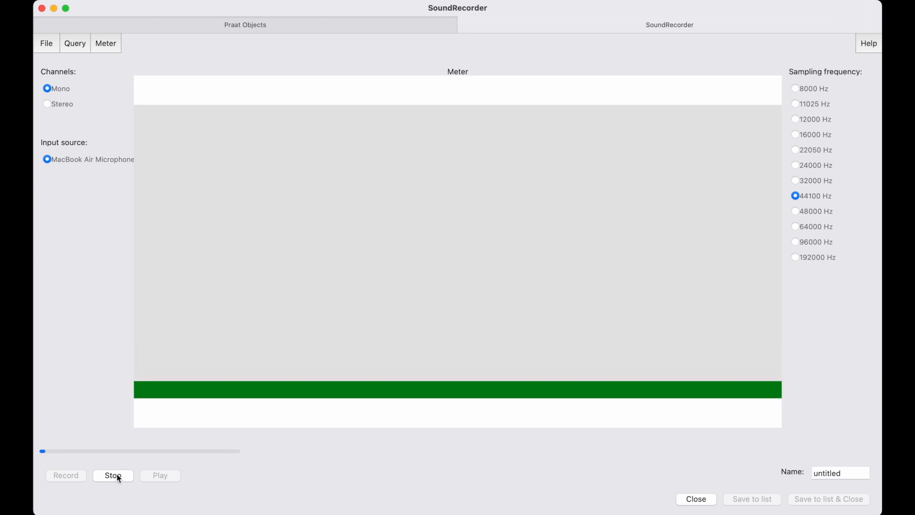
click(117, 473)
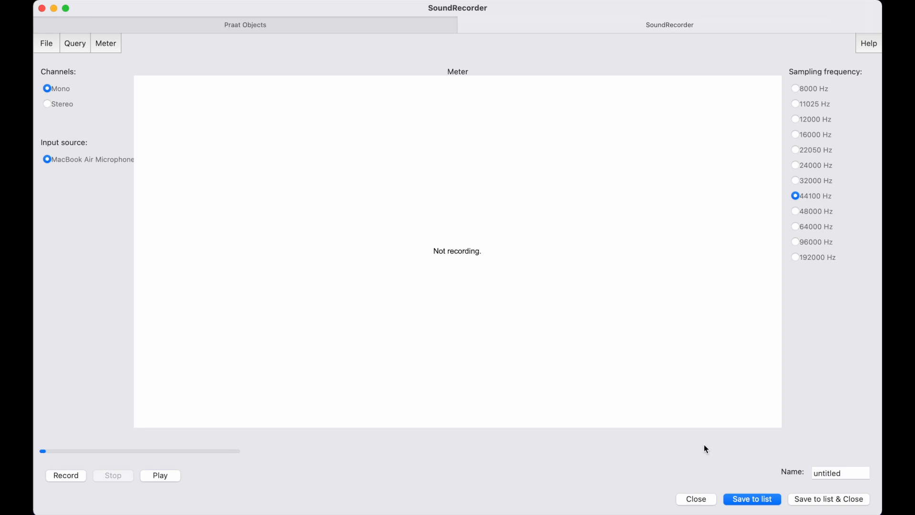
Name the recording "aber Papa", save it to the object list and close the recorder.
click(836, 471)
double_click(836, 472)
text(aber Papa)
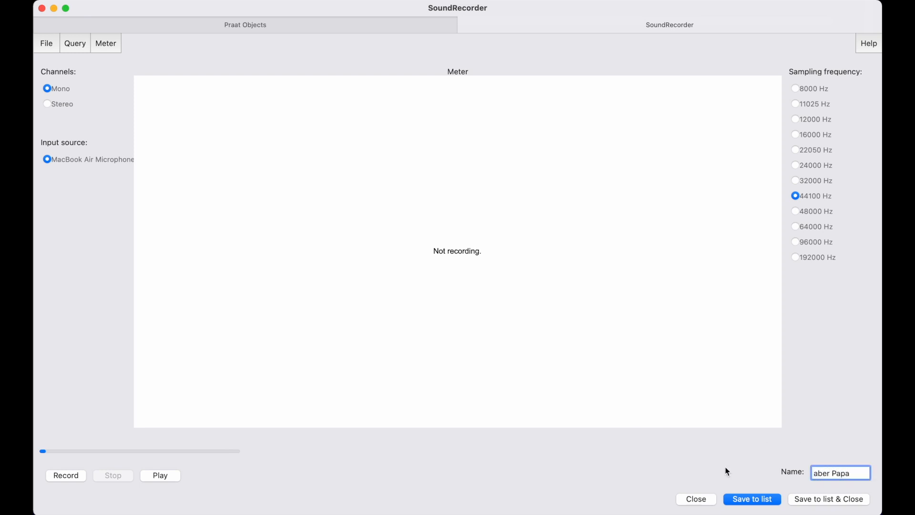
click(839, 500)
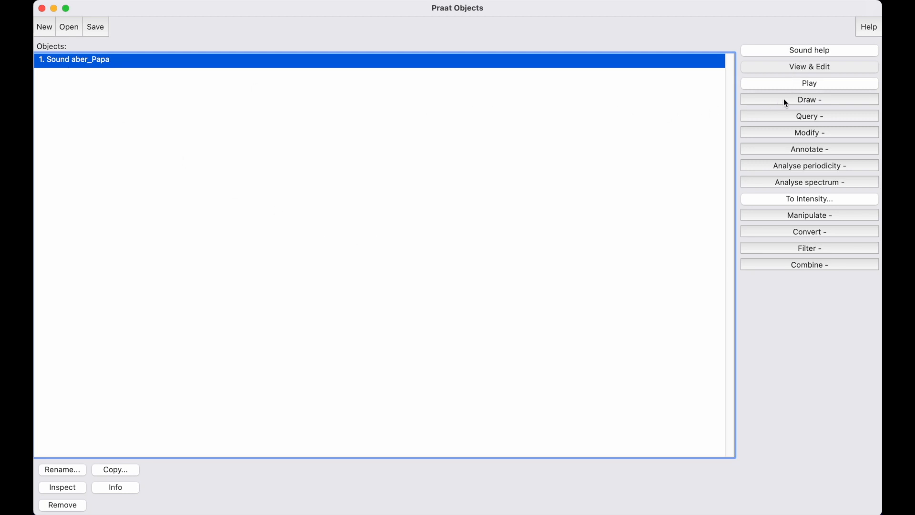
Create a TextGrid for the recorded sound with the tiers "phoneme" and "phase", making "phase" a point tier.
click(795, 150)
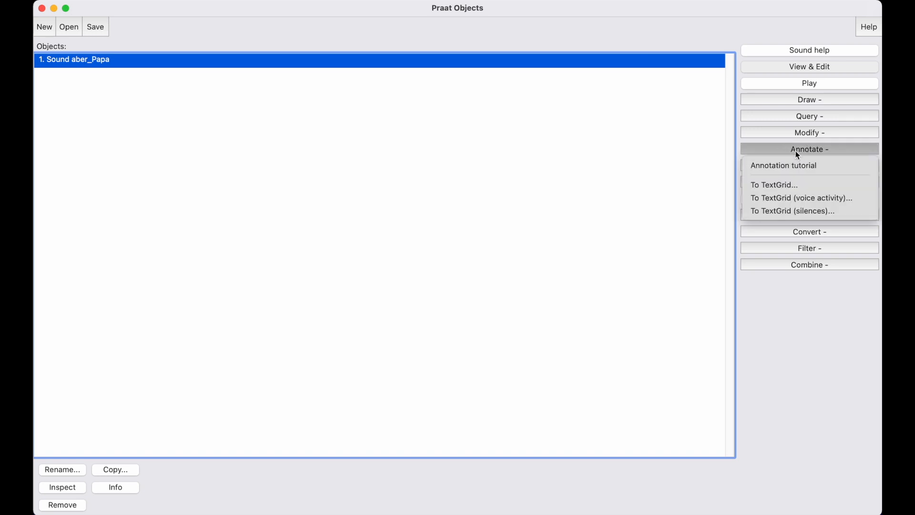
click(778, 184)
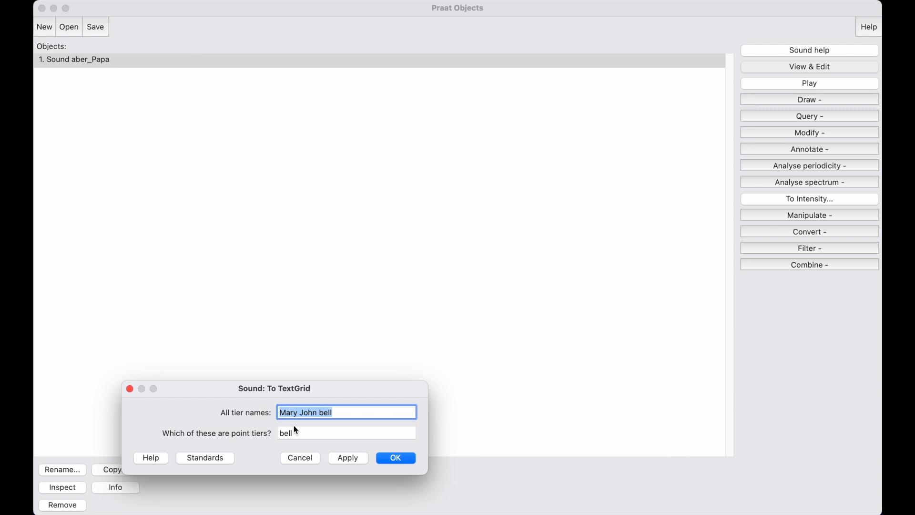
text(phno)
key(BackSpace)
text(neme phase)
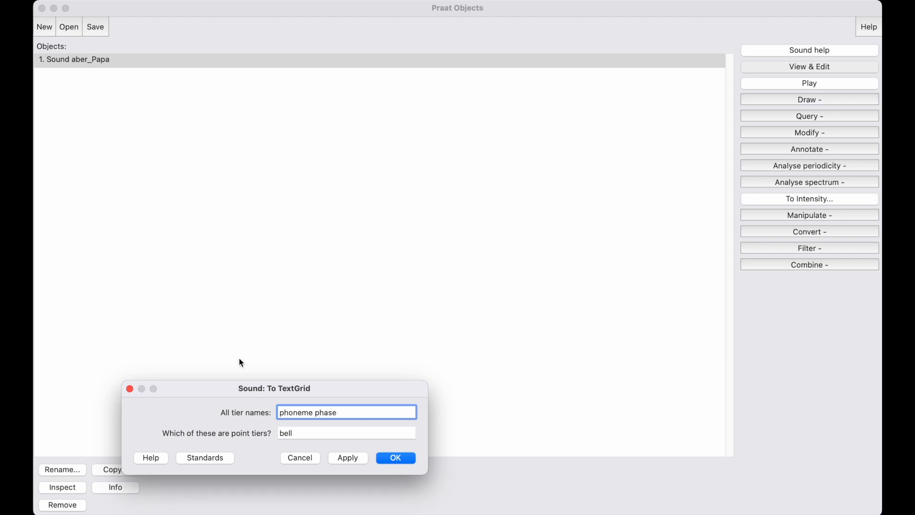
click(304, 432)
key(BackSpace)
key(BackSpace)
key(BackSpace)
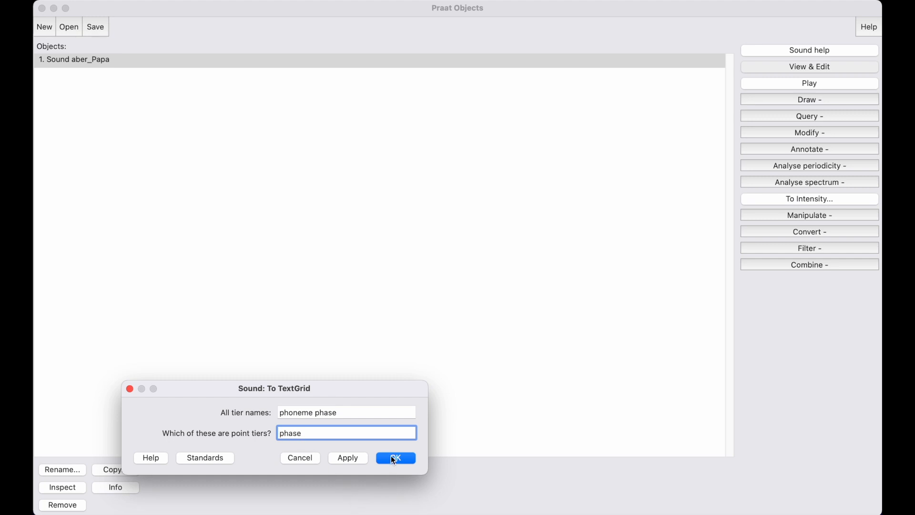
click(395, 458)
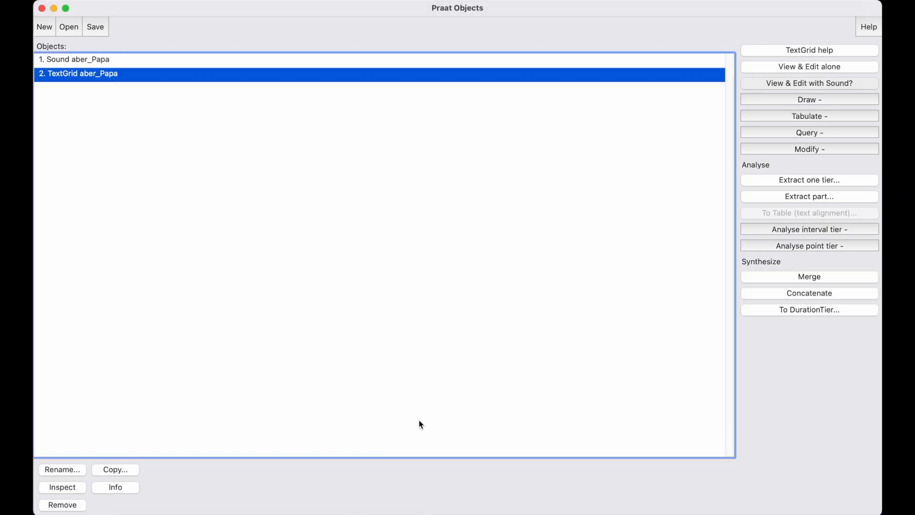
Open the sound together with its TextGrid and zoom in on the first utterance, from about 0.58 to 2.06 seconds.
shift+click(522, 61)
click(837, 49)
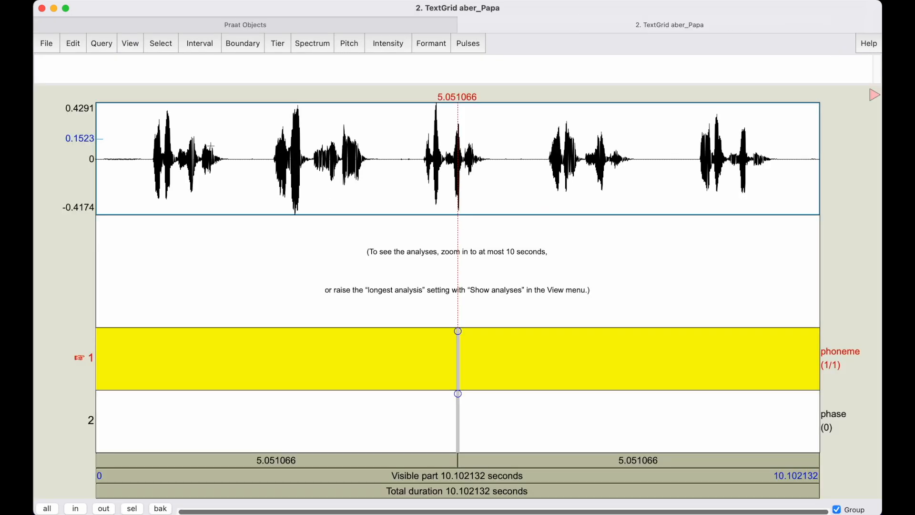
click(138, 145)
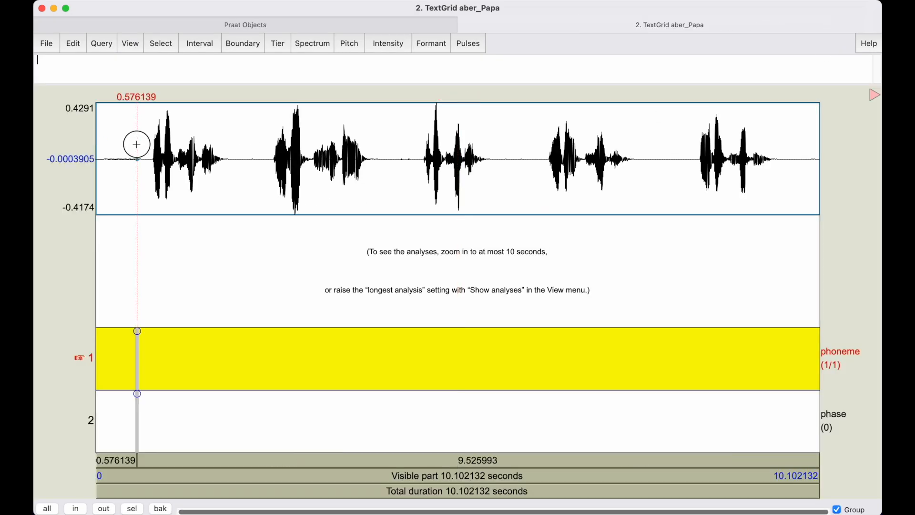
shift+click(243, 151)
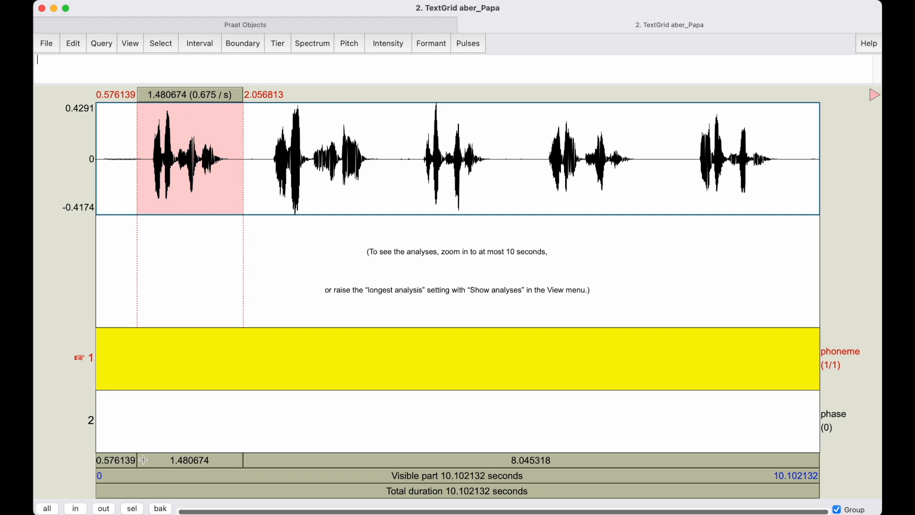
click(140, 509)
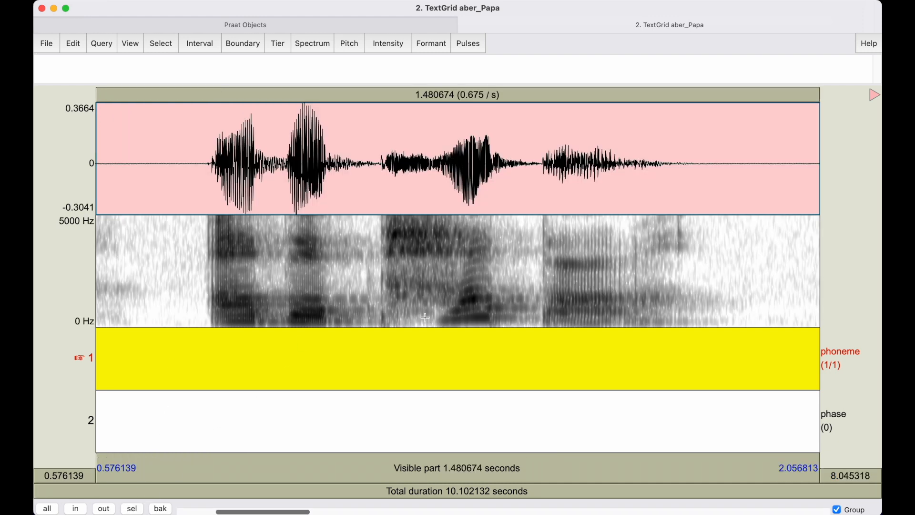
Examine the plosive releases across the four utterances and return to the second one, from about 2.42 to 3.90 seconds.
click(383, 275)
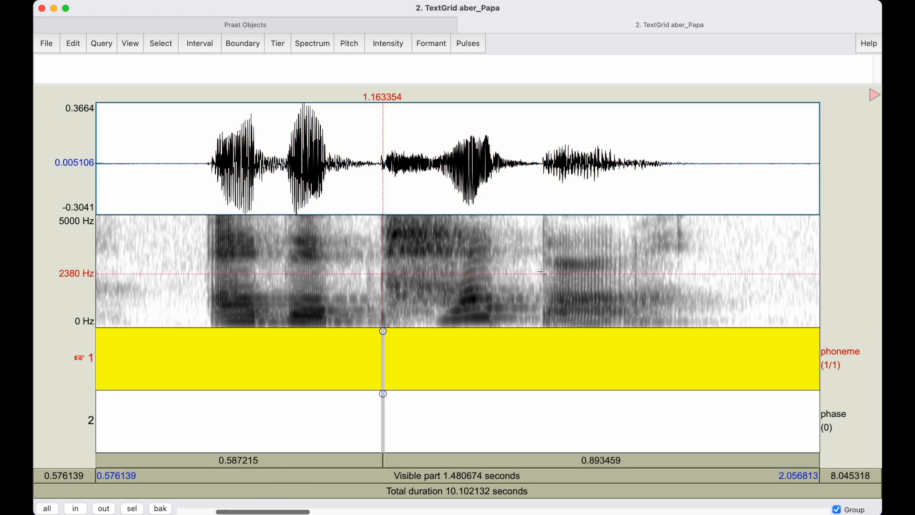
click(543, 271)
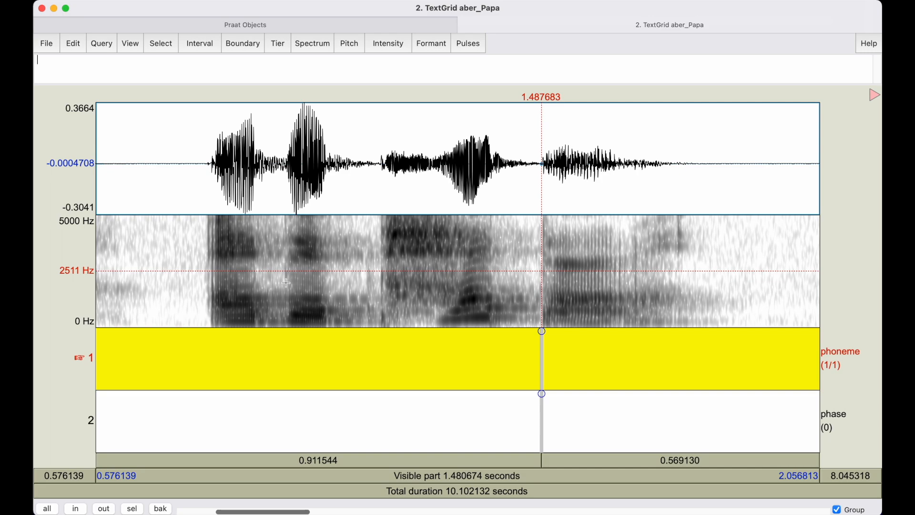
drag(296, 510, 413, 511)
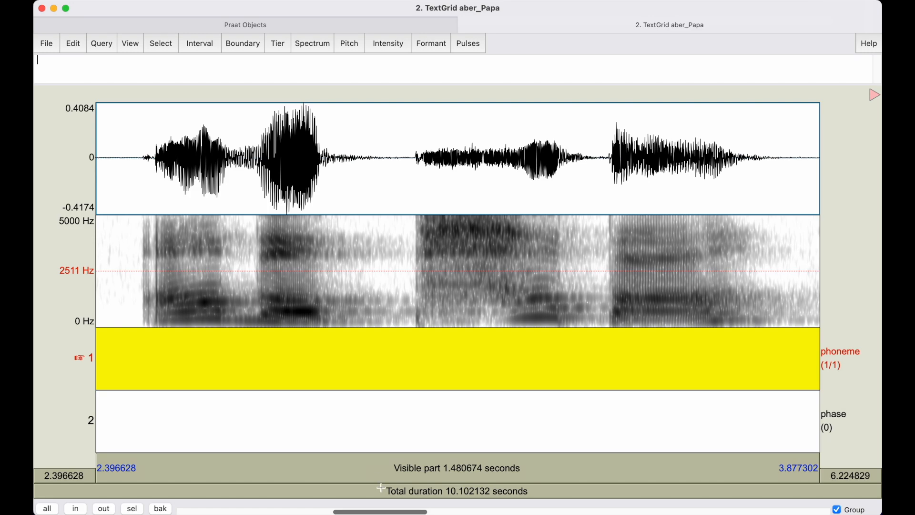
drag(391, 511, 518, 512)
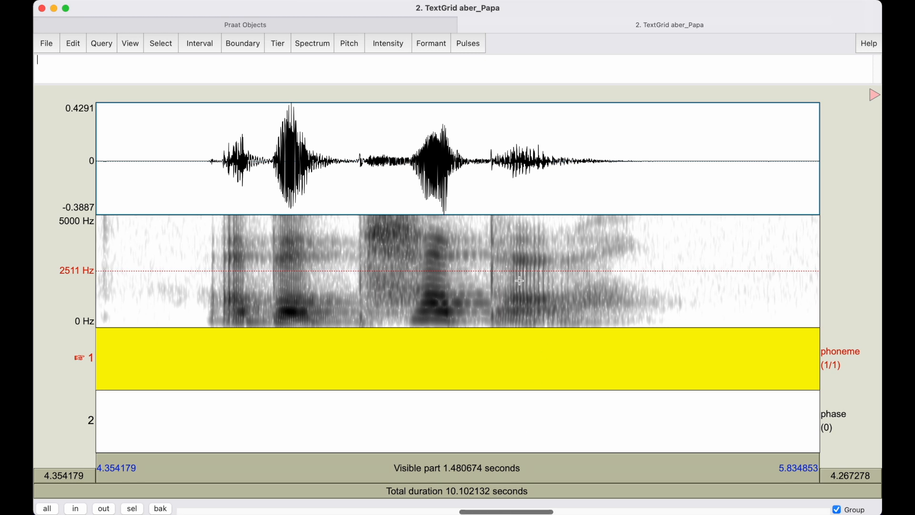
drag(513, 511, 625, 511)
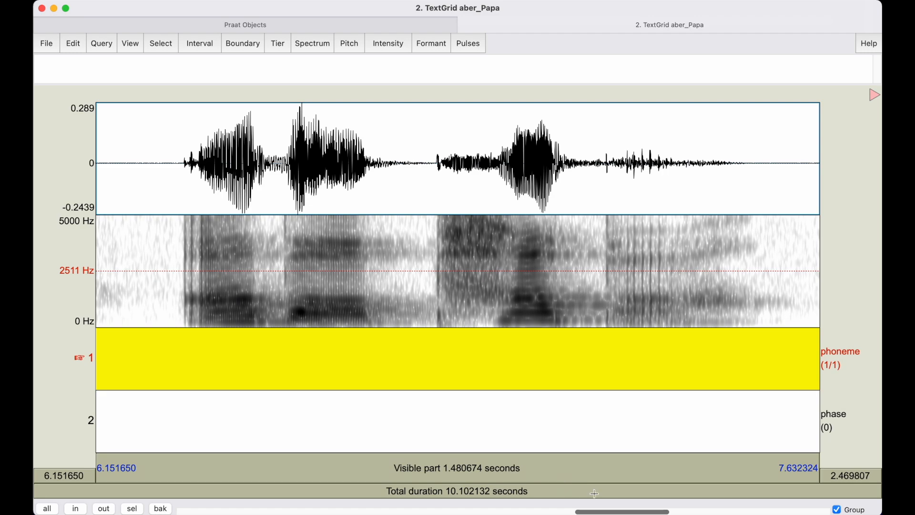
drag(604, 511, 367, 502)
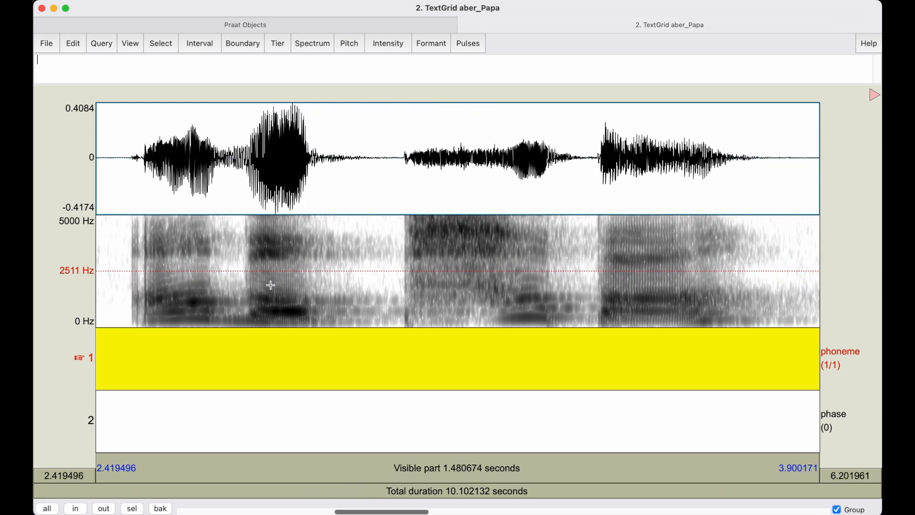
click(130, 251)
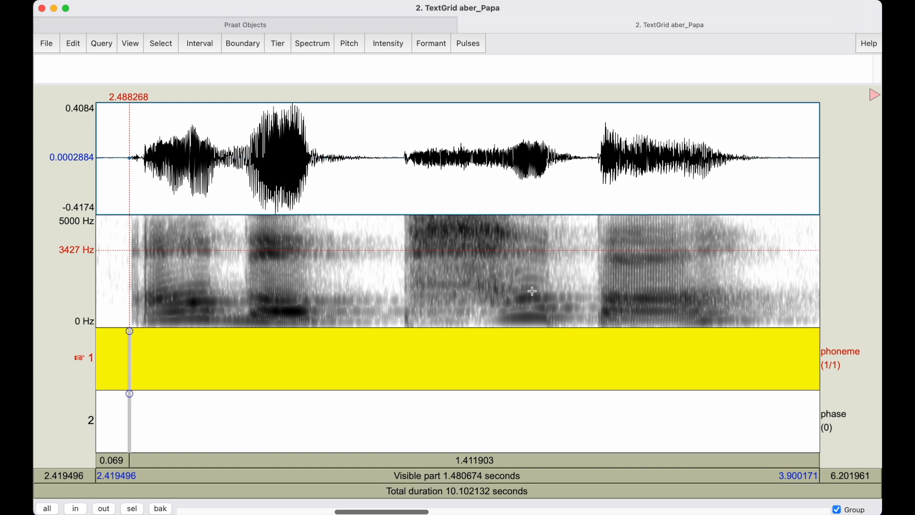
click(281, 358)
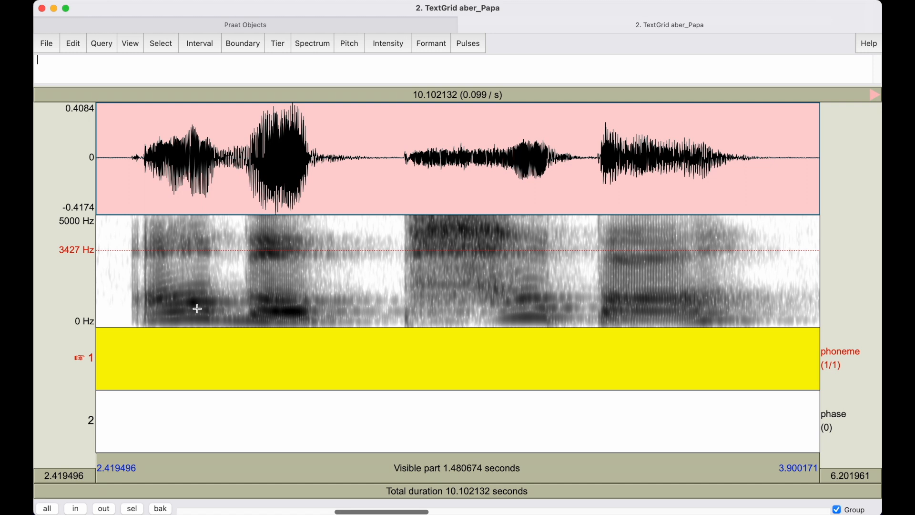
Mark the initial vowel of "aber" in the second utterance on the phoneme tier, from about 2.493 to 2.658 seconds, and label it "a".
click(131, 283)
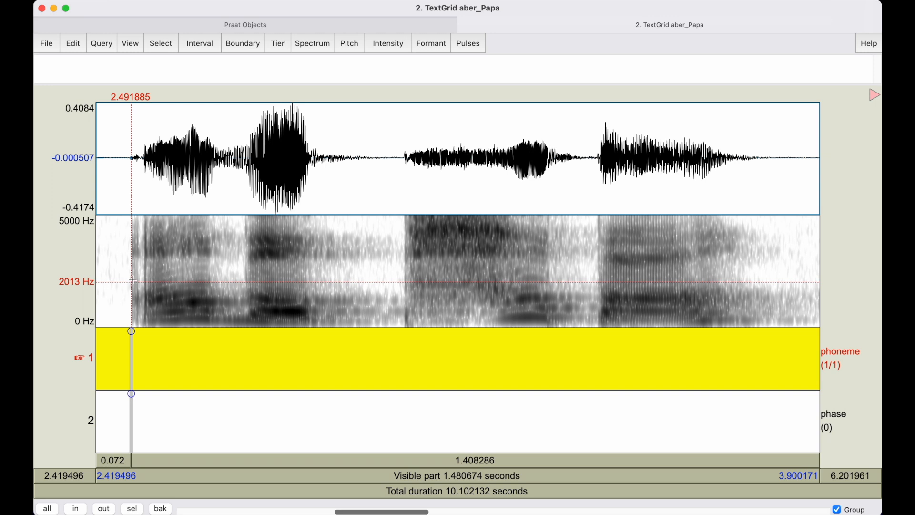
drag(145, 271, 134, 273)
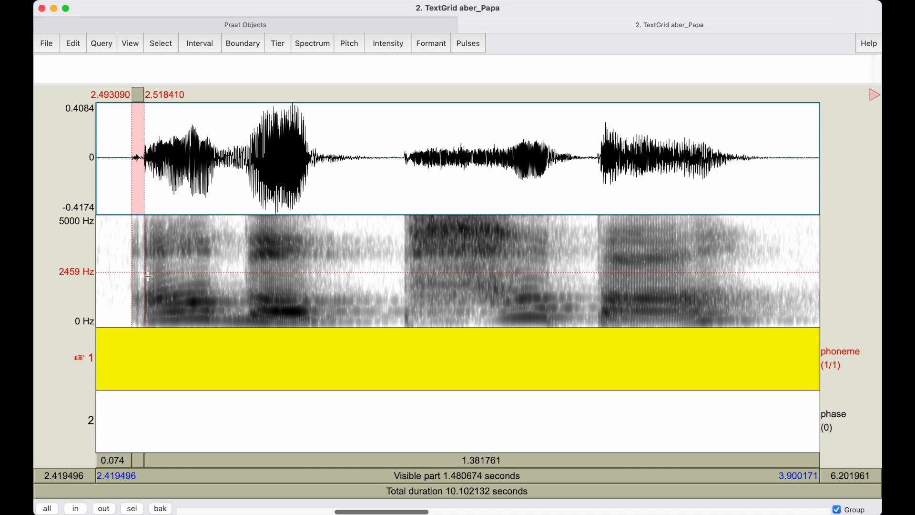
click(148, 276)
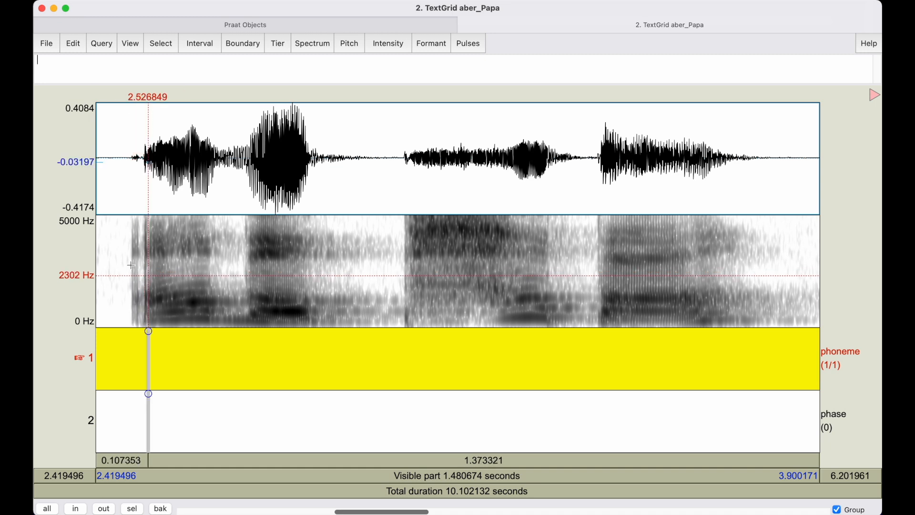
shift+click(132, 266)
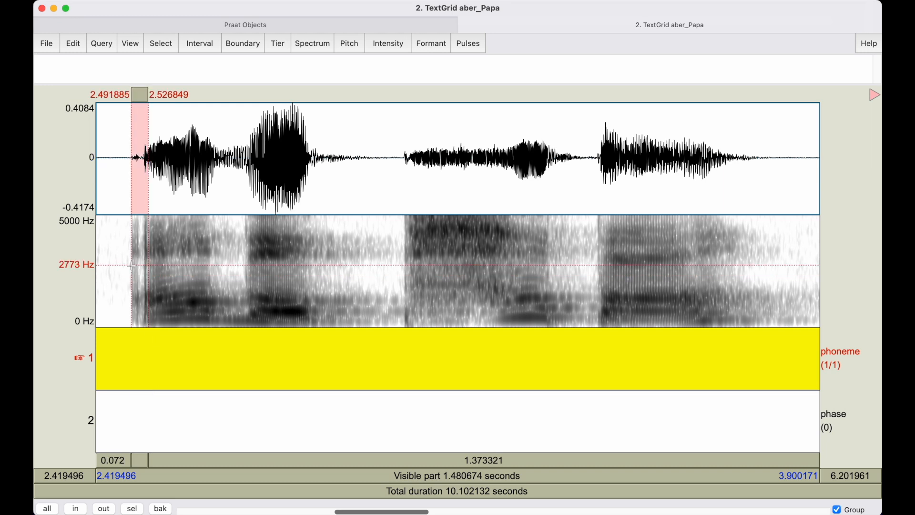
click(153, 257)
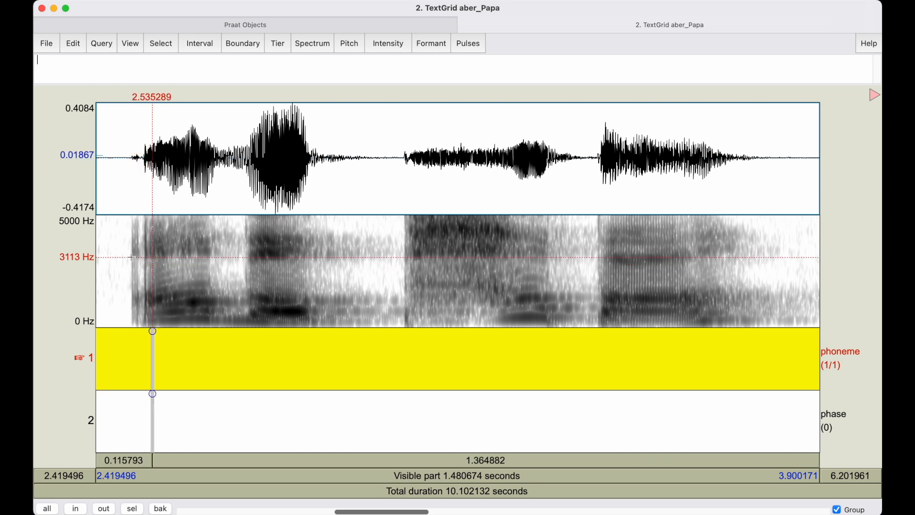
click(132, 256)
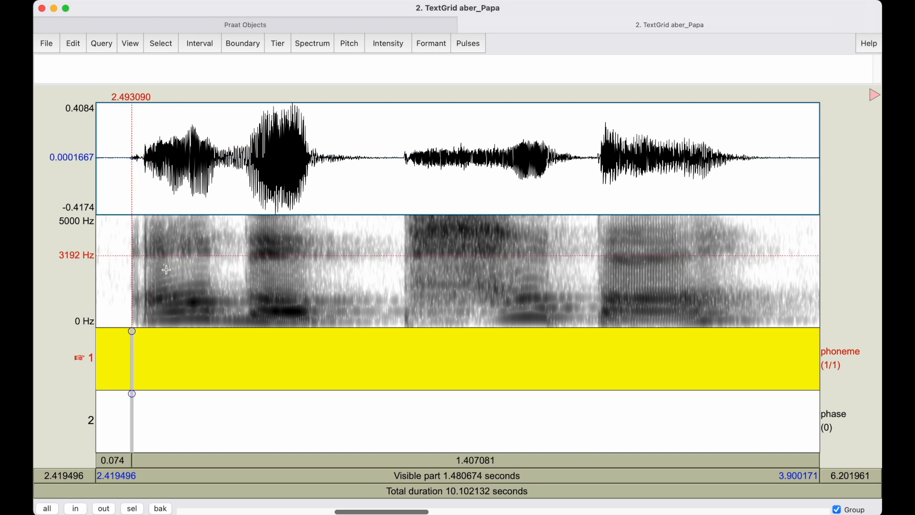
shift+click(213, 258)
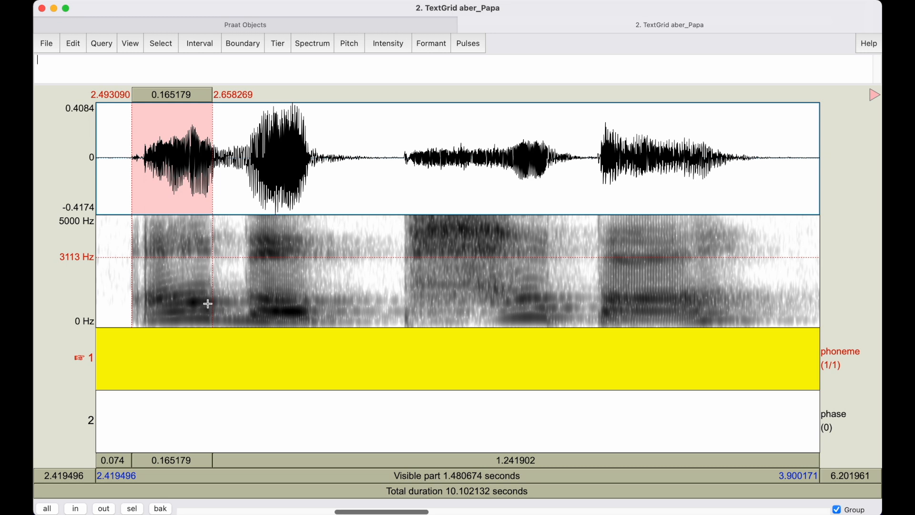
key(Return)
click(189, 346)
text(a)
Mark the second vowel of "aber" on the phoneme tier, from about 2.737 to 2.856 seconds, and label it with the IPA symbol "ɐ".
click(252, 280)
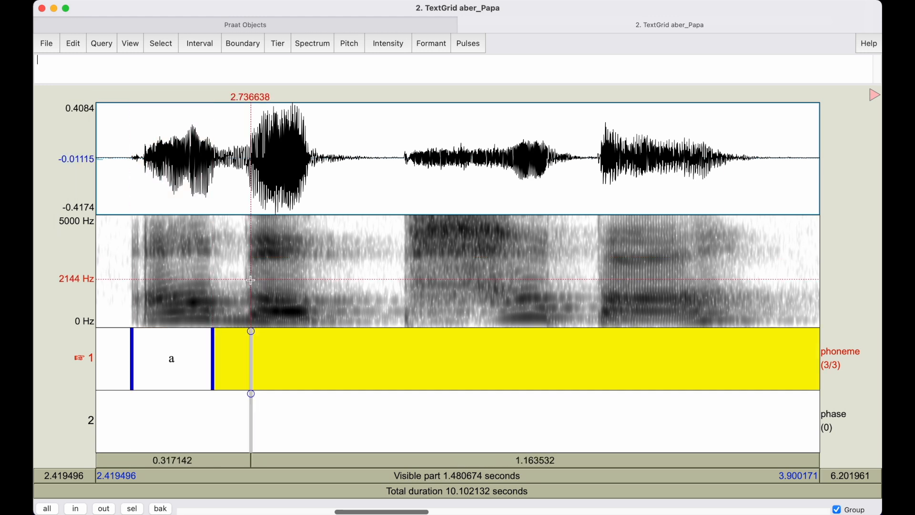
shift+click(309, 267)
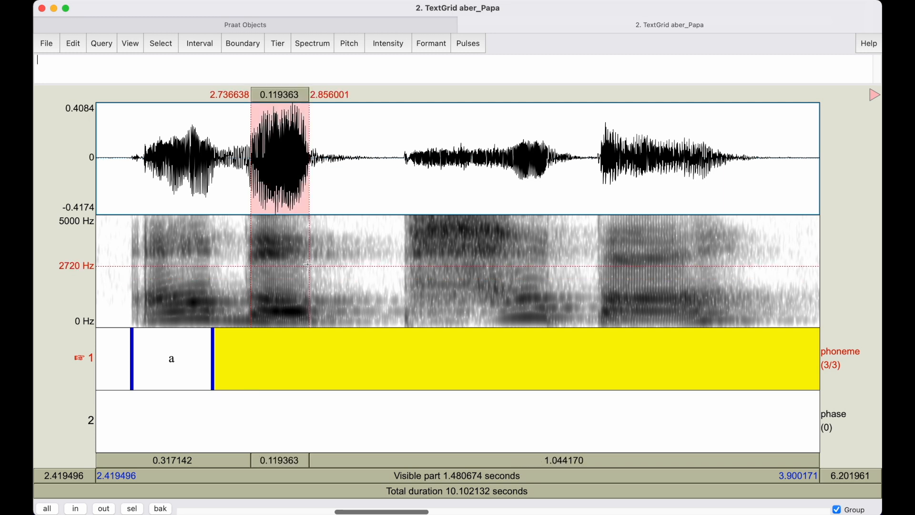
key(Return)
click(272, 363)
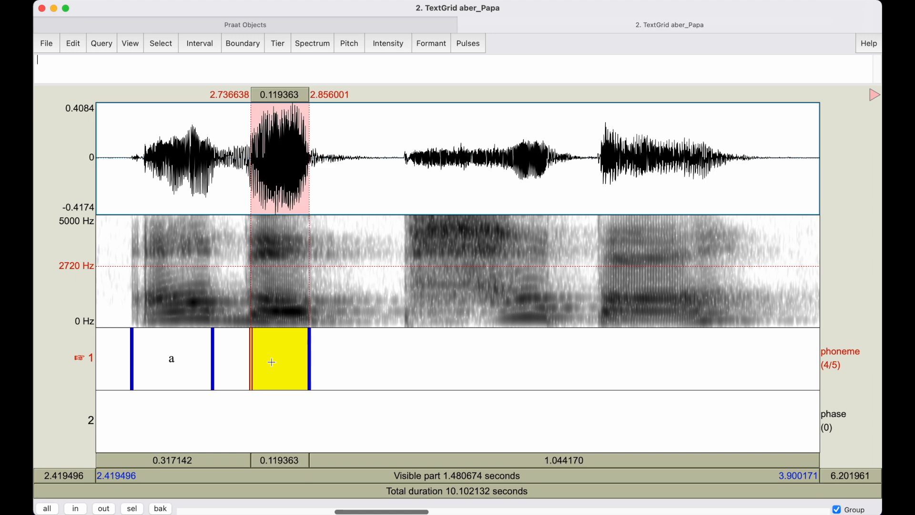
click(875, 95)
click(641, 118)
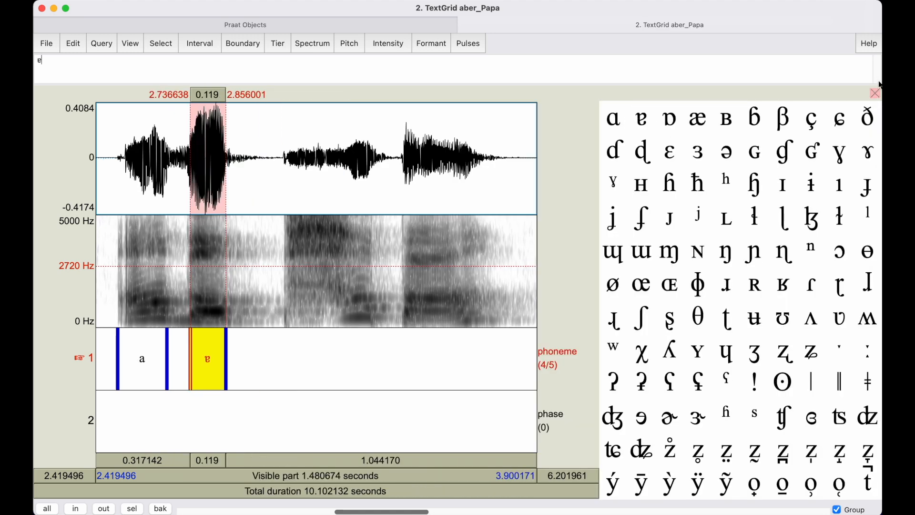
click(874, 93)
Locate the onset of the final vowel of "Papa" and insert a phoneme-tier boundary there, at about 3.469 seconds.
drag(394, 512, 413, 512)
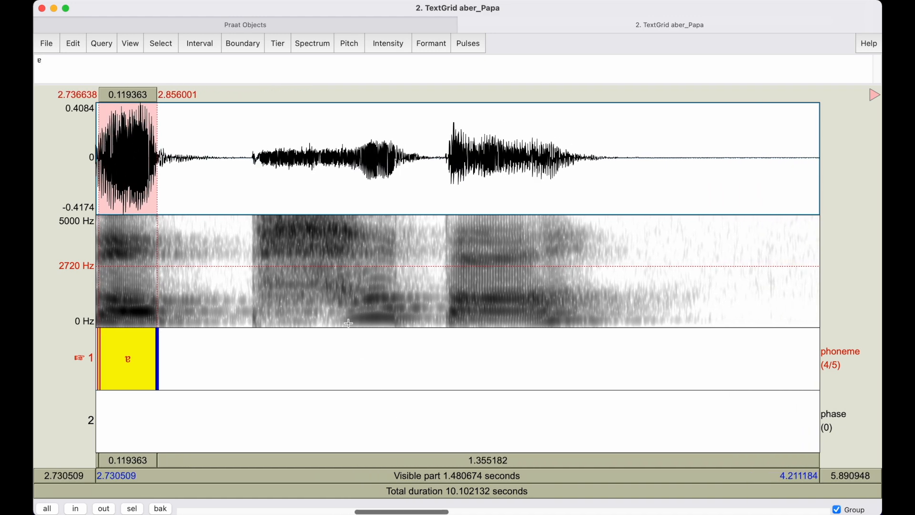
click(450, 307)
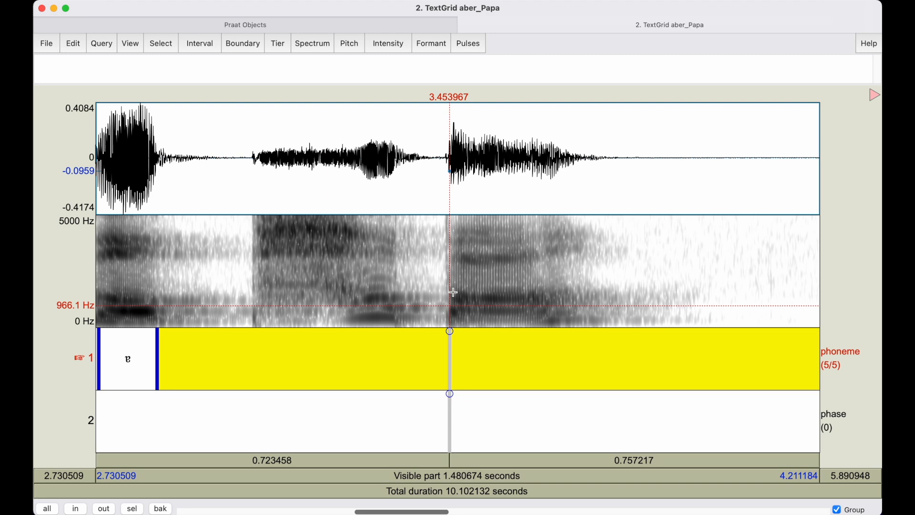
click(457, 292)
click(457, 250)
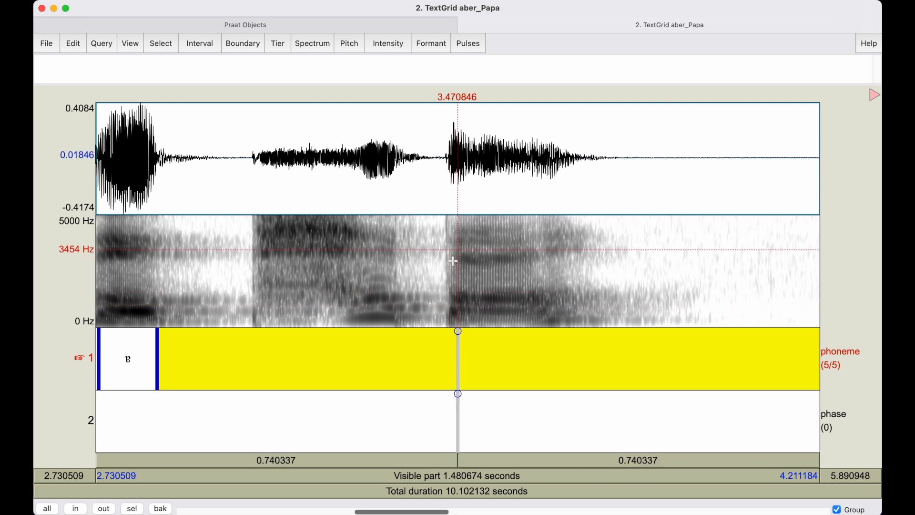
scroll(453, 261, up, 5)
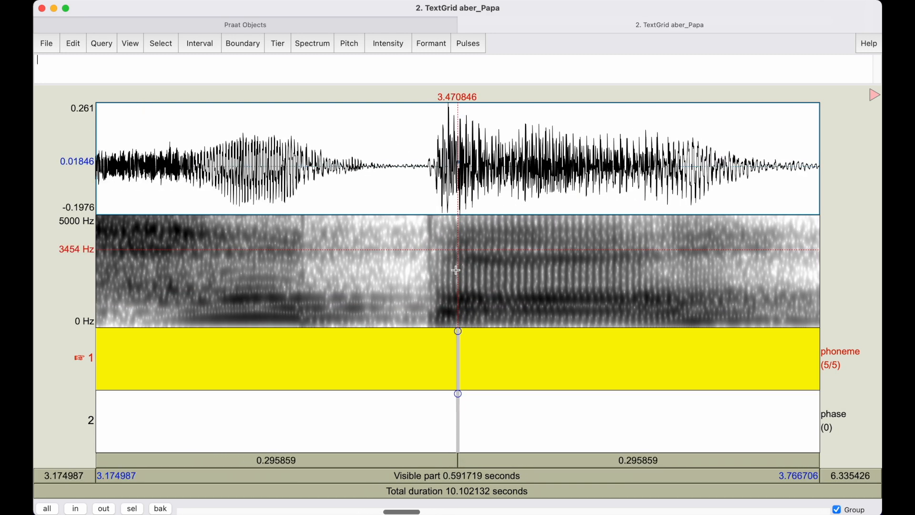
click(431, 296)
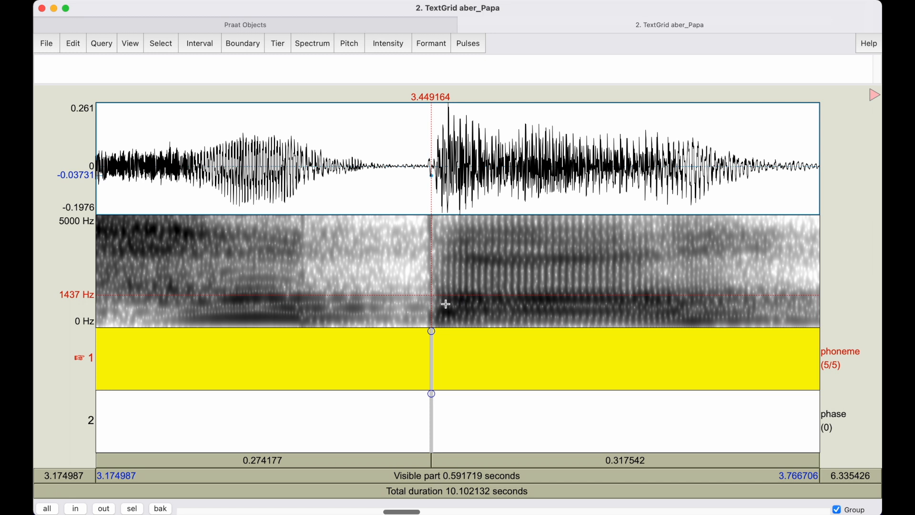
click(467, 239)
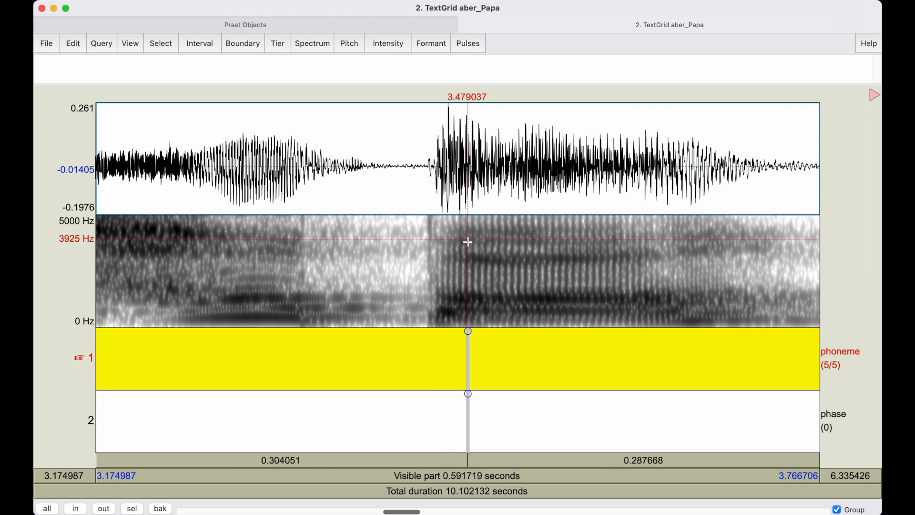
click(445, 241)
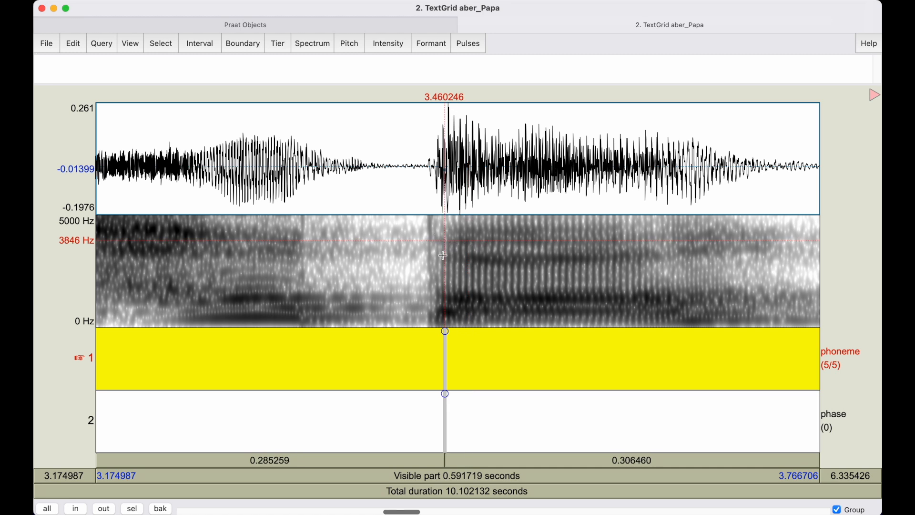
drag(427, 248, 458, 245)
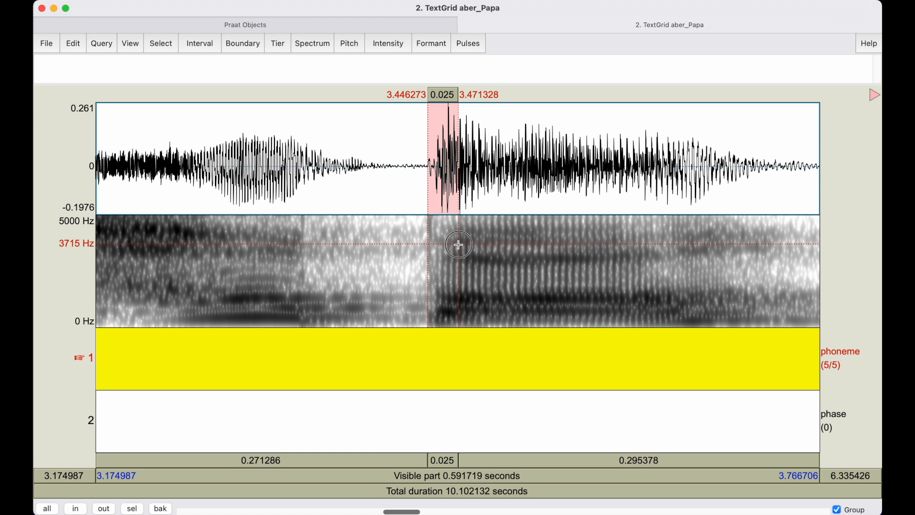
mouse_move(458, 245)
mouse_down()
mouse_move(441, 241)
mouse_move(466, 249)
mouse_move(449, 257)
mouse_up()
click(448, 248)
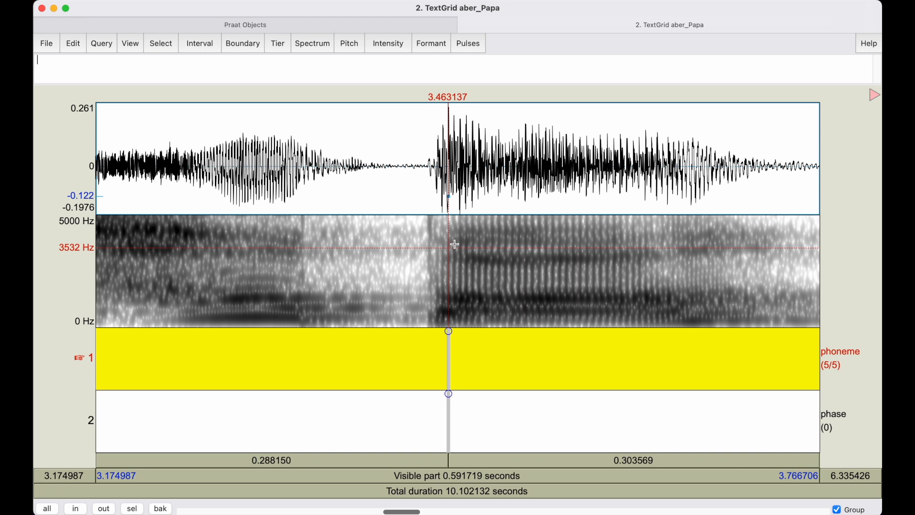
key(super+comma)
key(Return)
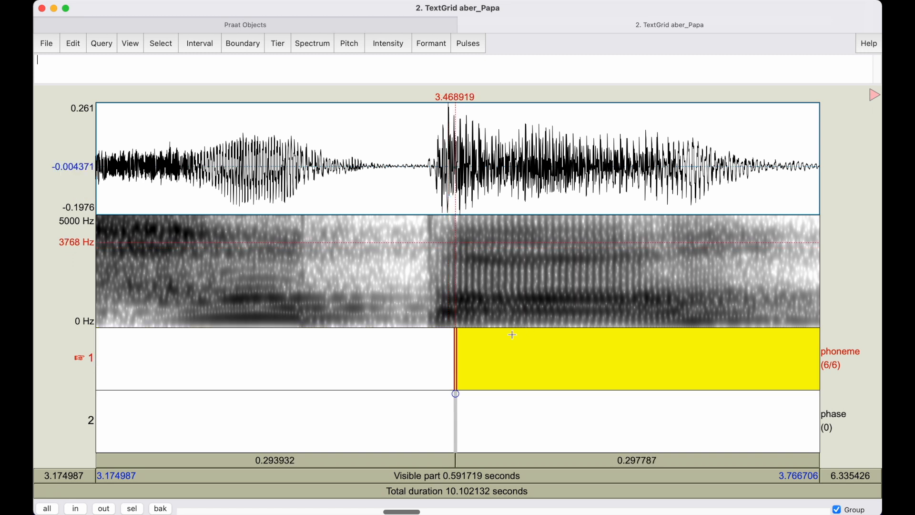
Insert the end boundary of the final vowel at about 3.716 seconds on the phoneme tier and label the interval "a".
click(757, 277)
key(Return)
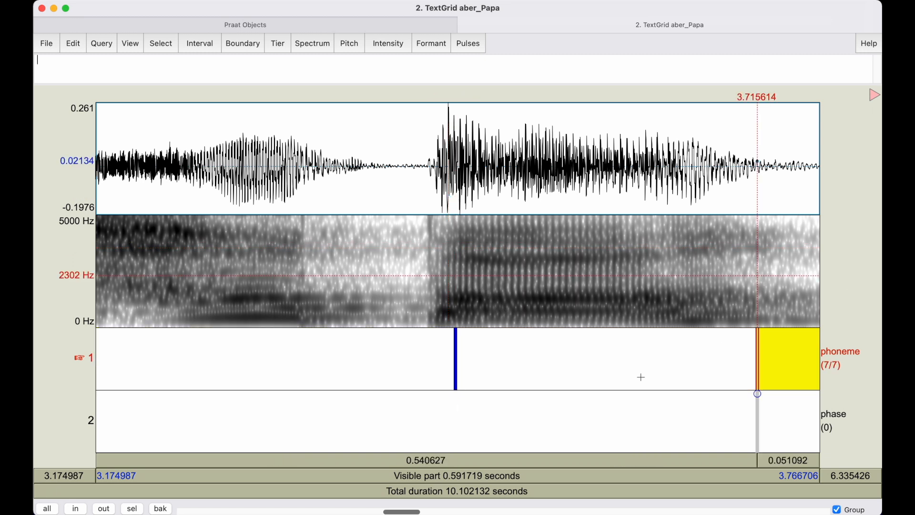
click(540, 375)
text(a)
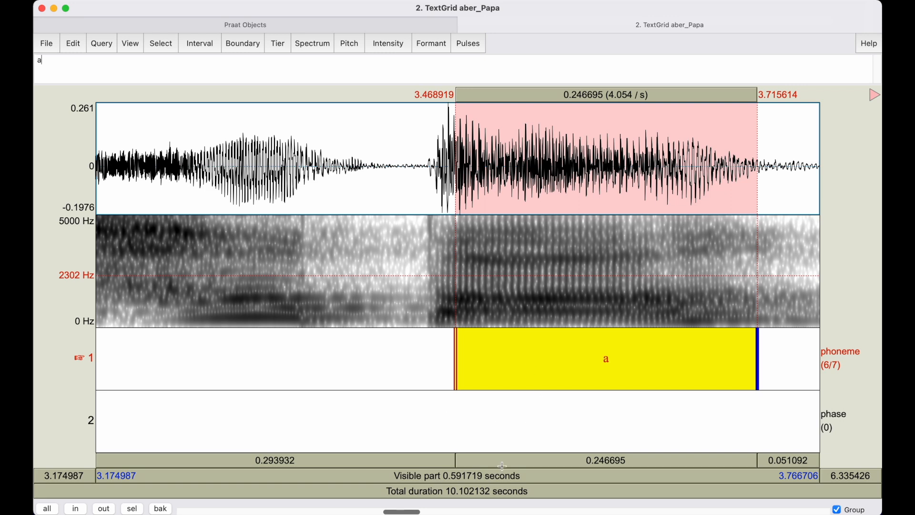
Mark the first vowel of "Papa" on the phoneme tier, from about 3.238 to 3.345 seconds, and label it "a".
drag(421, 510, 404, 509)
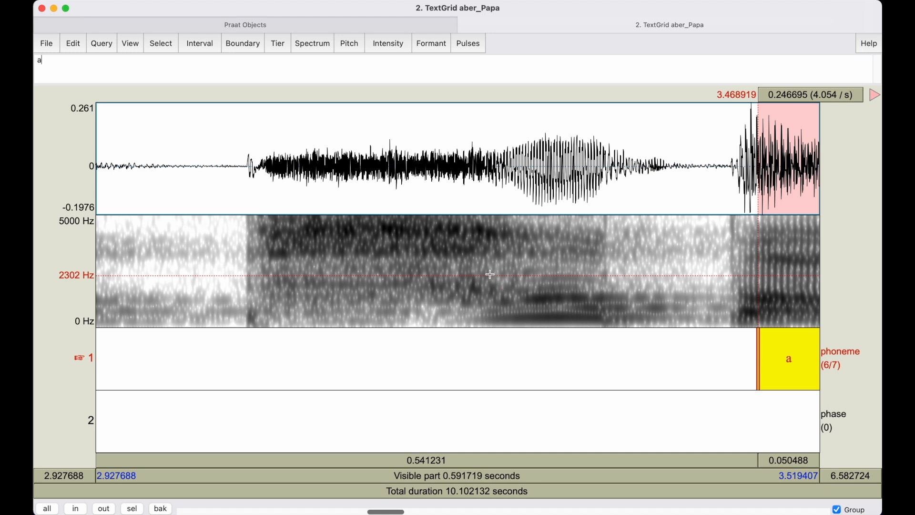
click(476, 315)
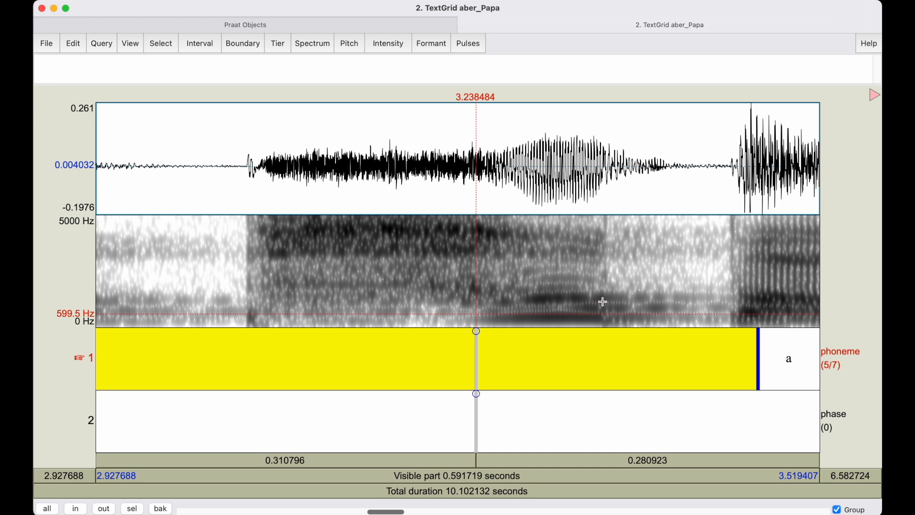
shift+click(606, 252)
key(Return)
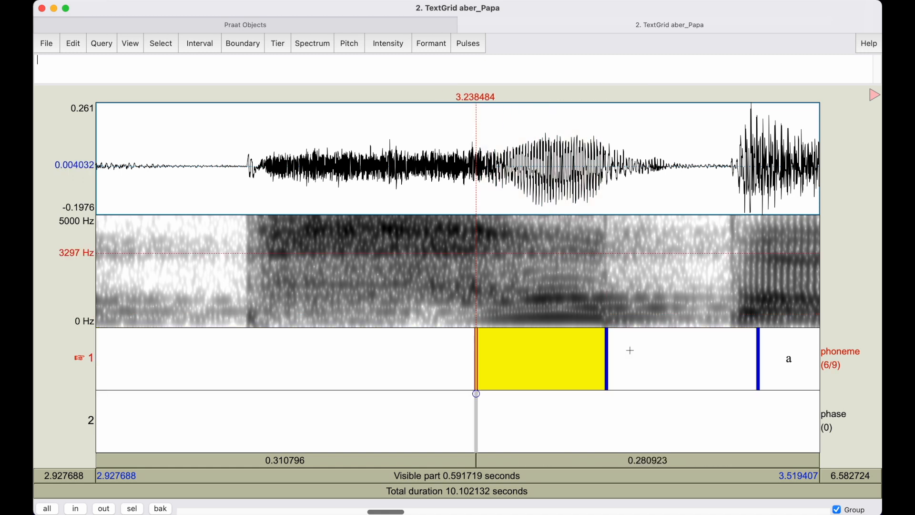
click(547, 369)
text(a)
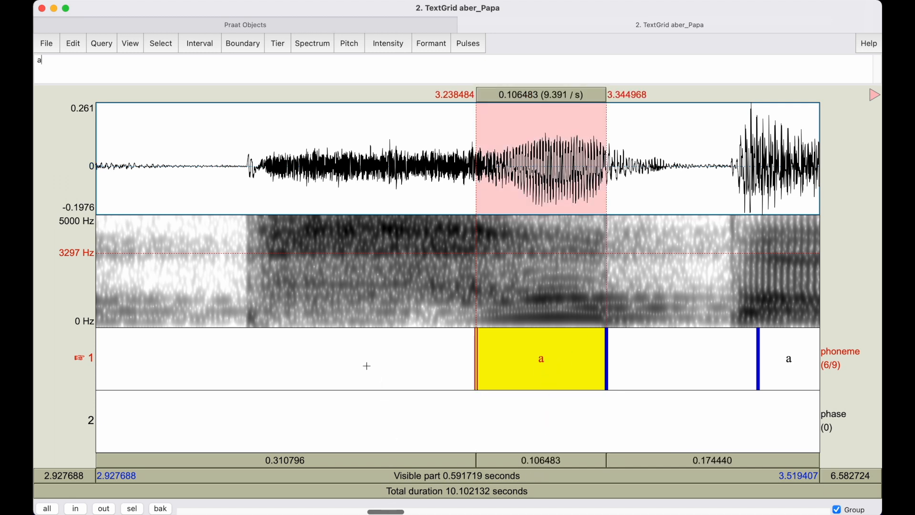
Mark the release of the first "p" in "Papa" on the phase tier at about 3.051 seconds with a point labelled "burst".
scroll(387, 376, down, 5)
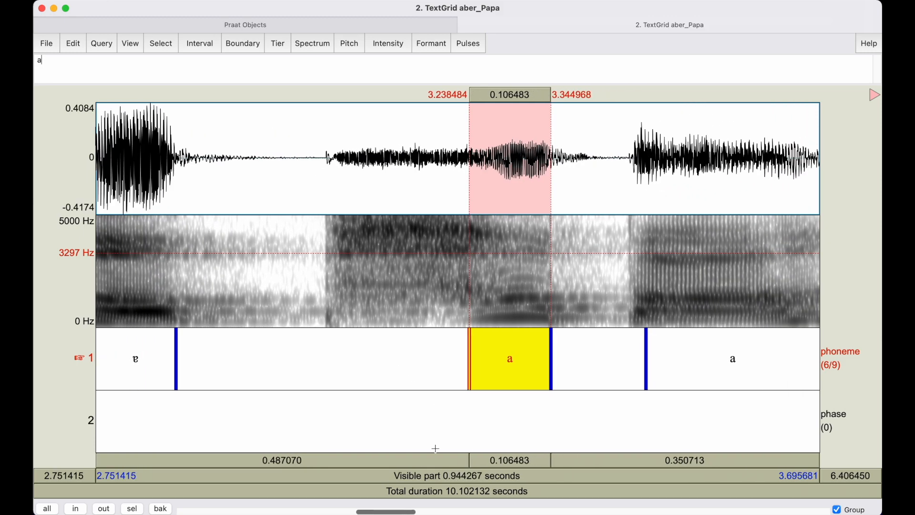
mouse_move(411, 512)
mouse_down()
mouse_move(403, 512)
mouse_move(420, 512)
mouse_up()
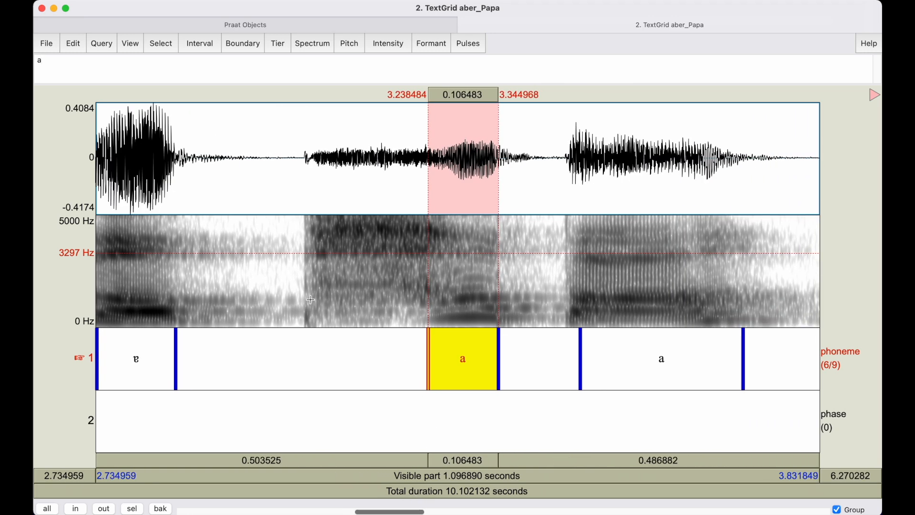
click(305, 270)
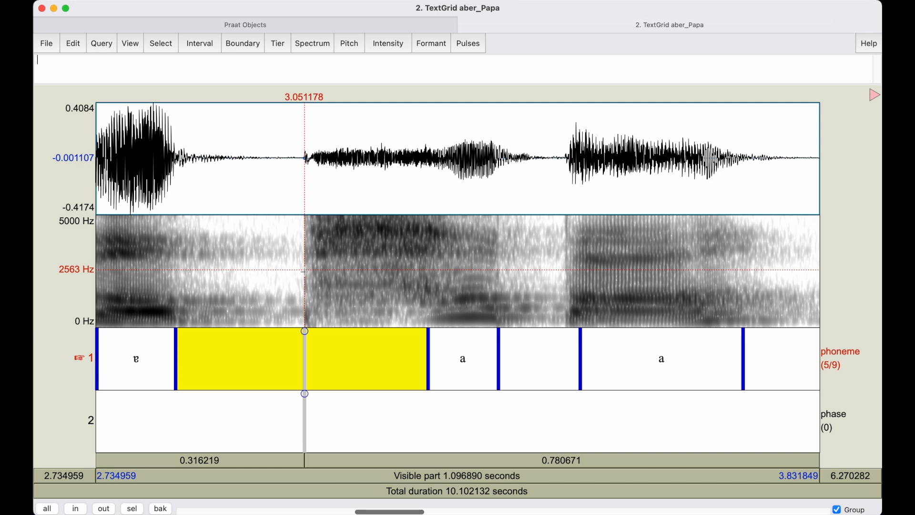
click(305, 394)
text(burst)
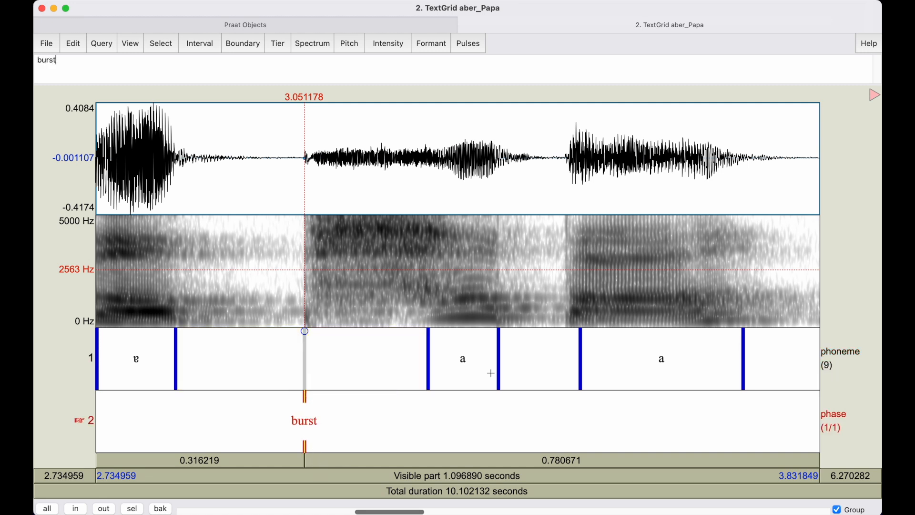
Add a "burst" point on the phase tier for the second "p" of "Papa", at about 3.445 seconds.
click(564, 264)
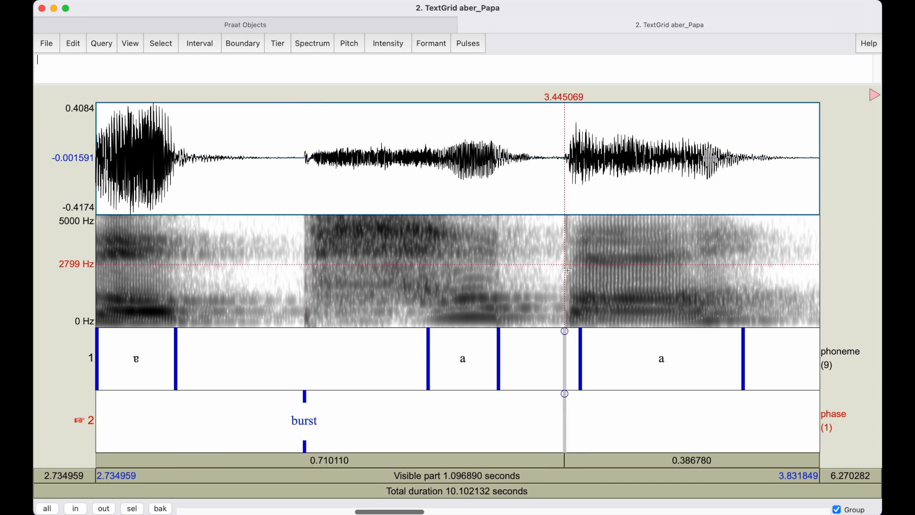
scroll(568, 270, up, 5)
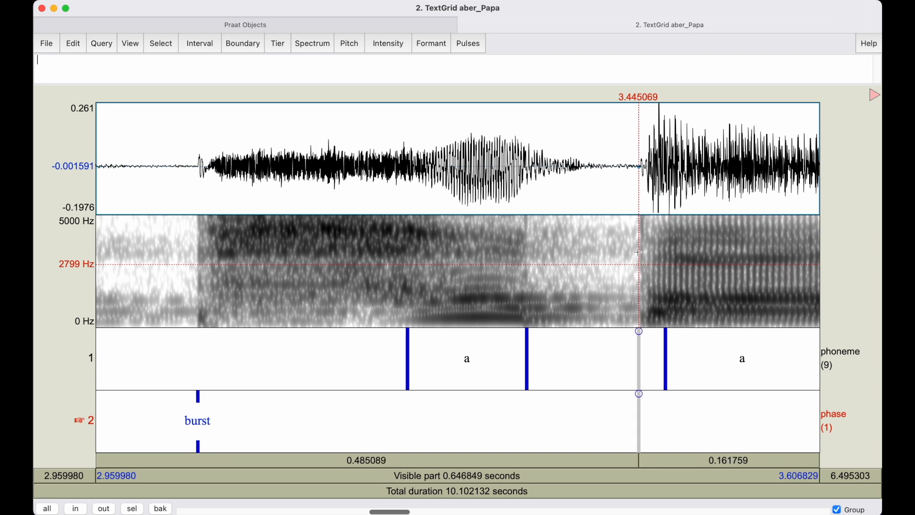
click(639, 393)
text(burst)
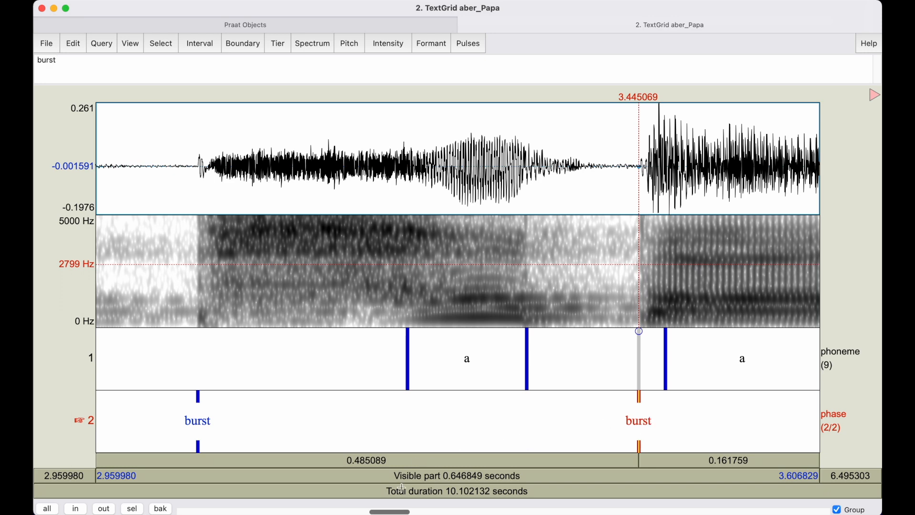
Compare the two candidate burst positions of the "b" in "aber" on the spectrogram, near 2.724 and 2.735 seconds.
drag(398, 514, 362, 512)
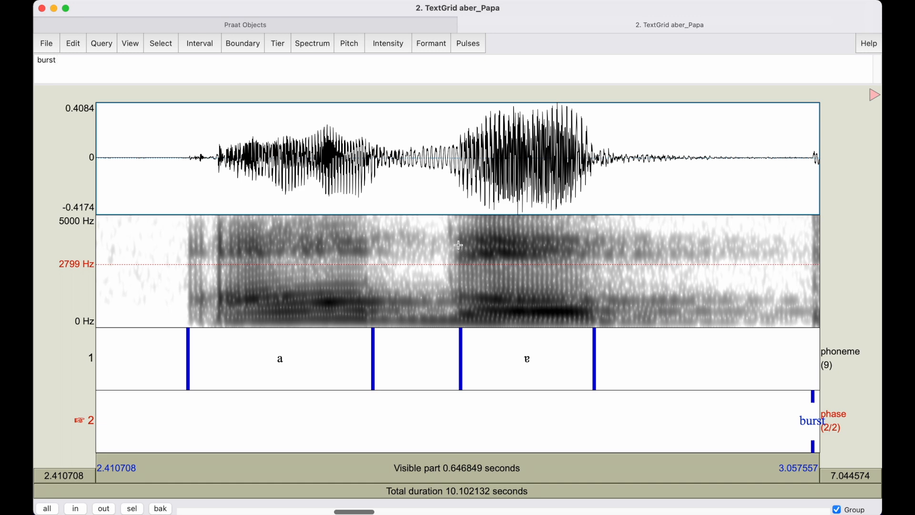
scroll(459, 245, up, 5)
click(459, 250)
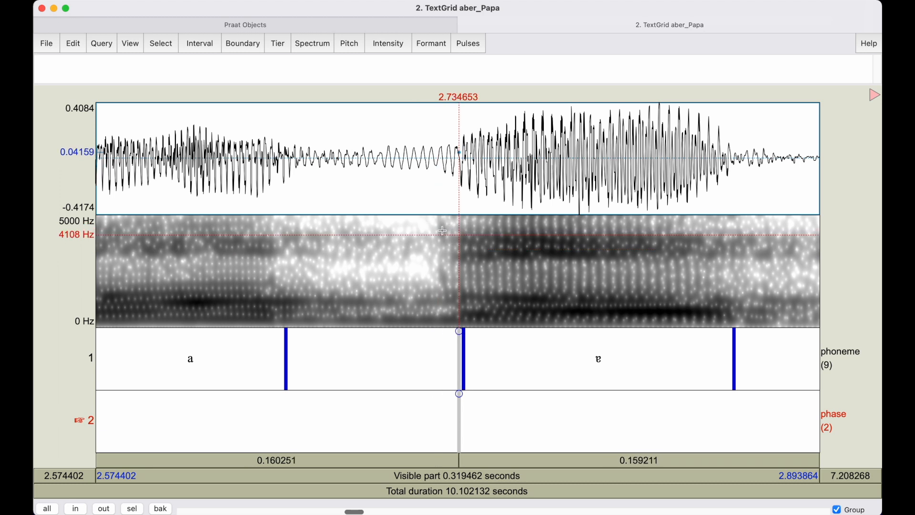
click(437, 226)
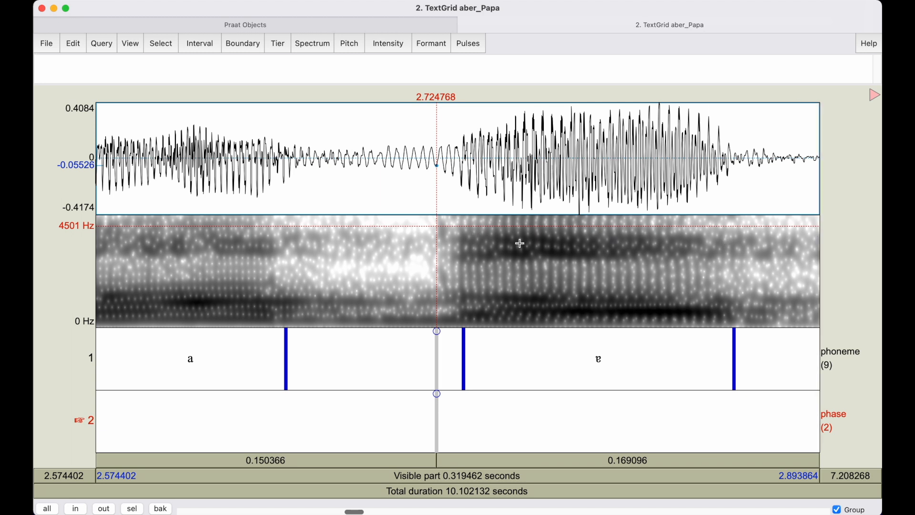
key(Tab)
key(Tab)
click(458, 234)
key(Tab)
key(Tab)
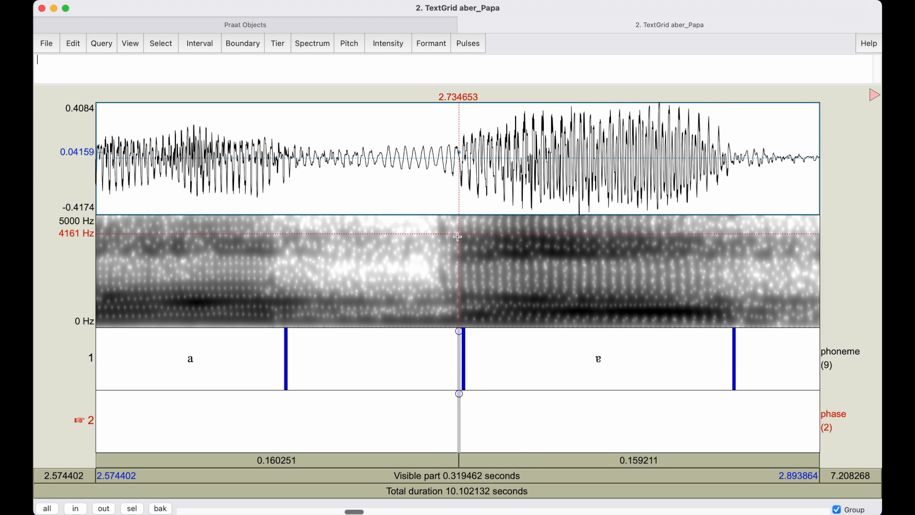
key(Tab)
click(433, 229)
key(Tab)
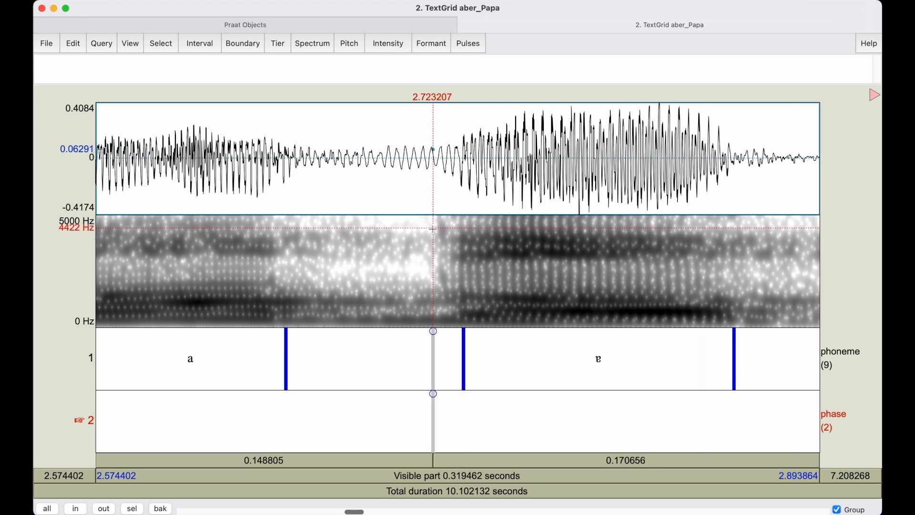
Place a point at about 2.735 seconds on the phase tier for the "b" of "aber" and label it "burst".
click(458, 231)
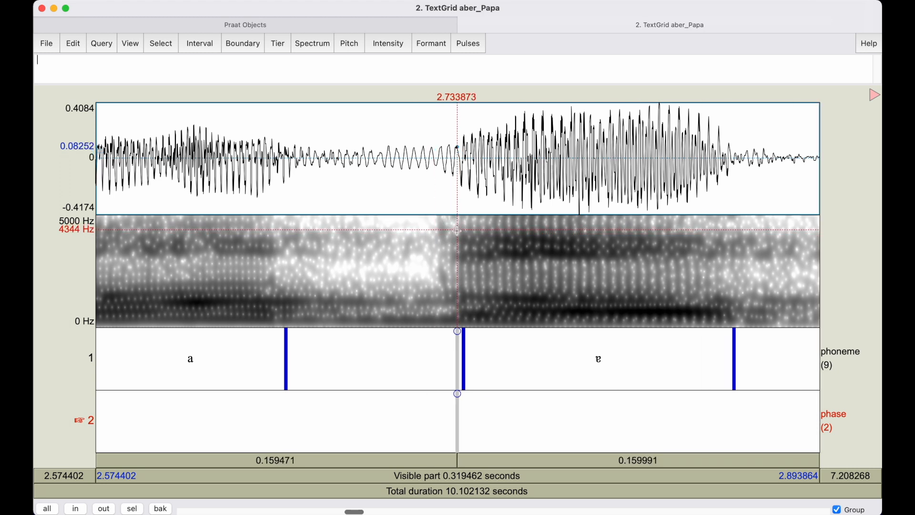
drag(435, 230, 459, 229)
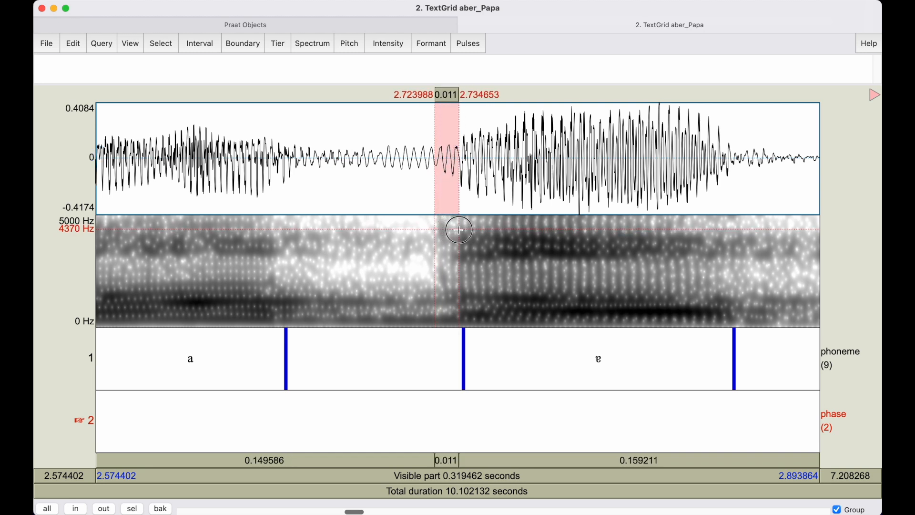
click(435, 229)
click(458, 230)
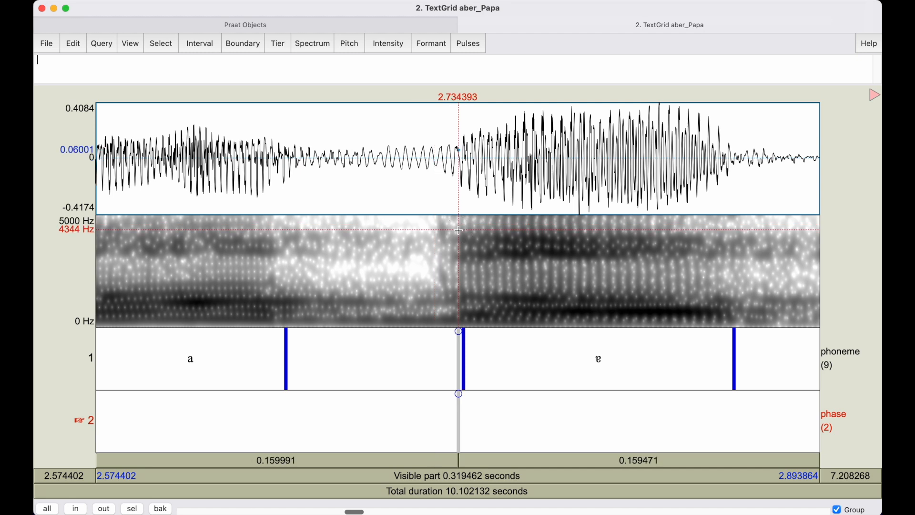
click(458, 230)
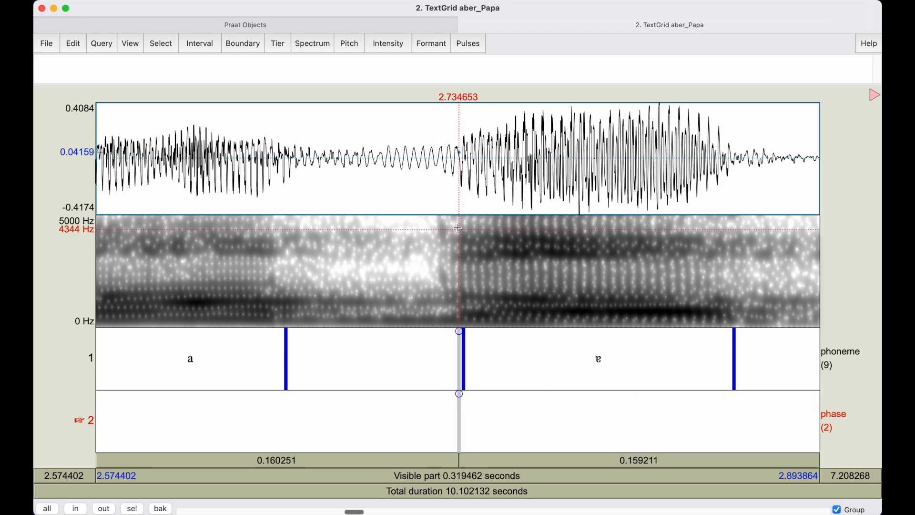
click(459, 393)
text(burst)
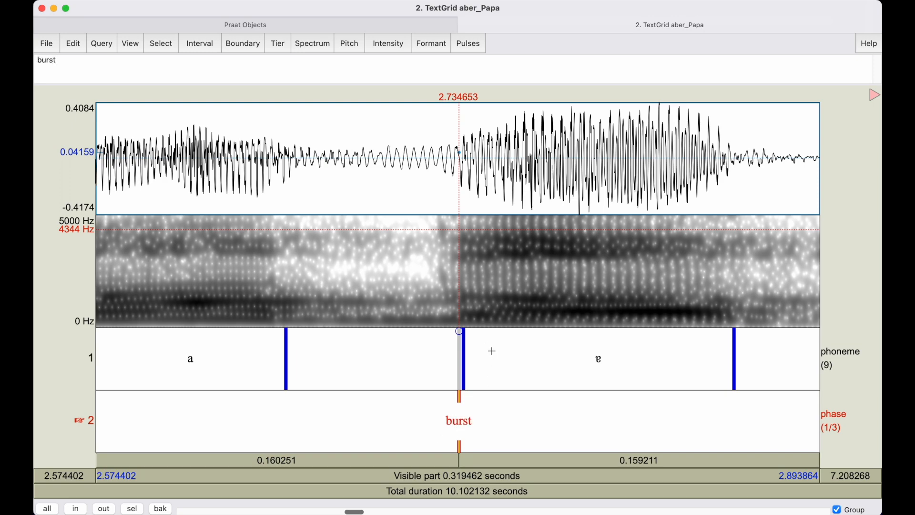
Review the whole annotated utterance, check the voice onset time diagram in Inkscape, and return to the TextGrid in Praat.
scroll(441, 443, down, 10)
scroll(352, 476, right, 3)
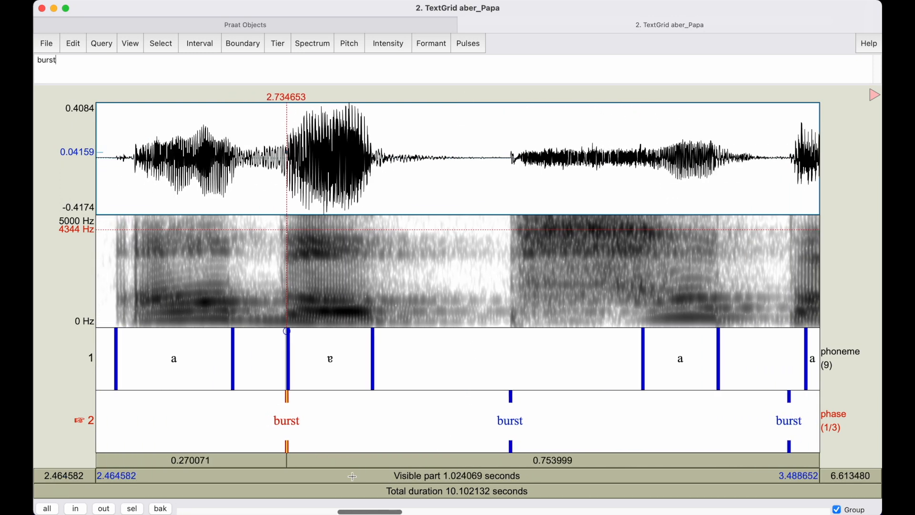
scroll(352, 476, down, 3)
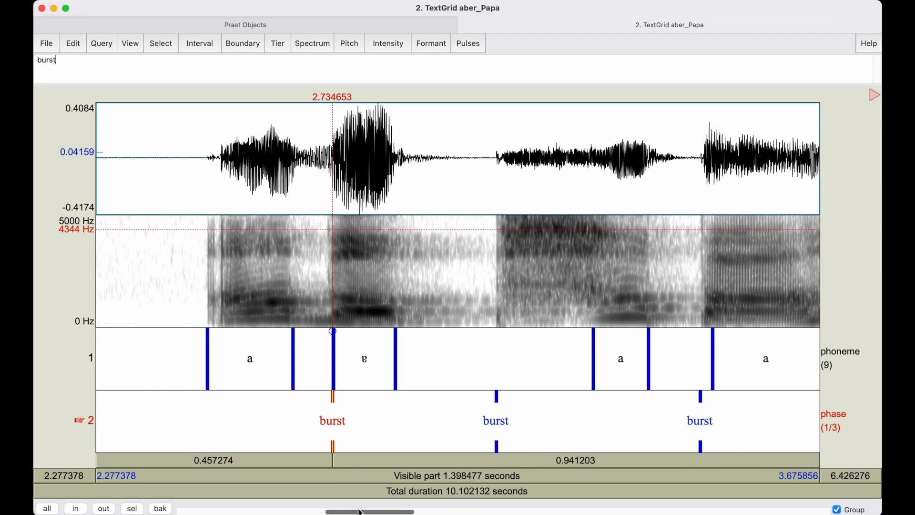
scroll(362, 512, right, 3)
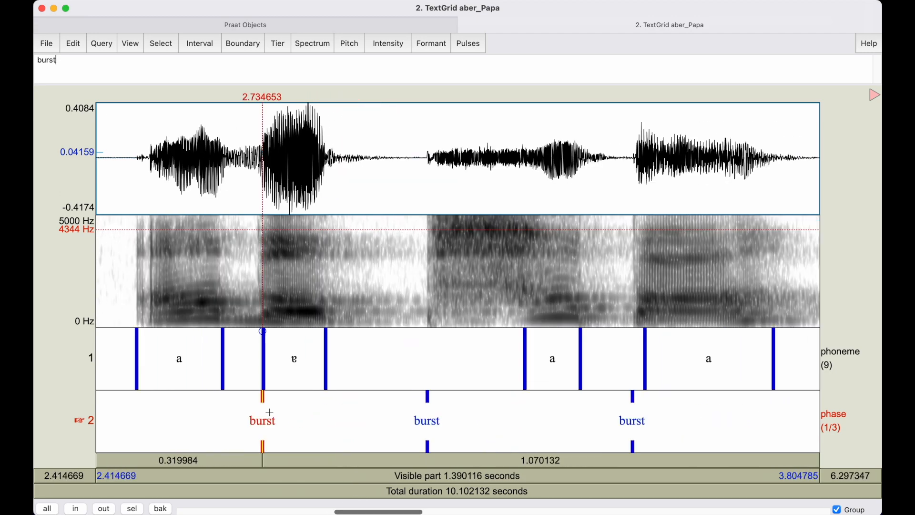
key(ctrl+Up)
click(741, 188)
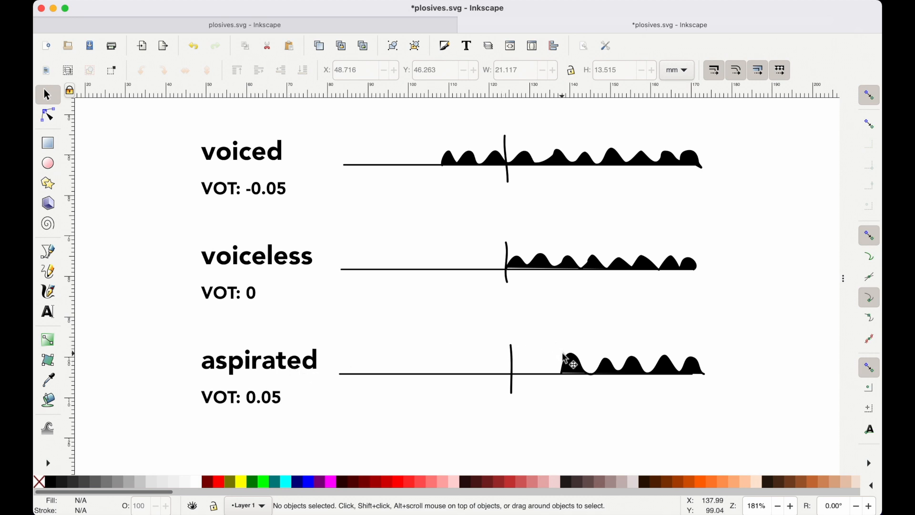
key(ctrl+Up)
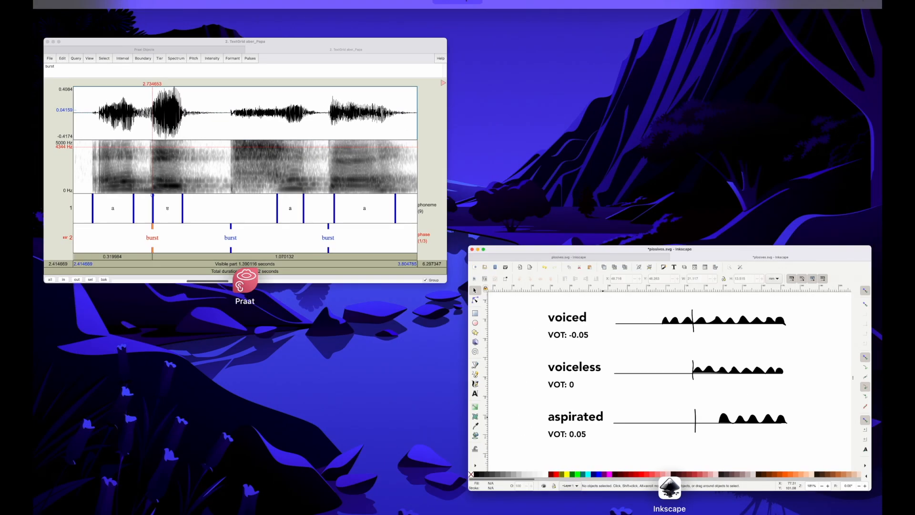
click(242, 185)
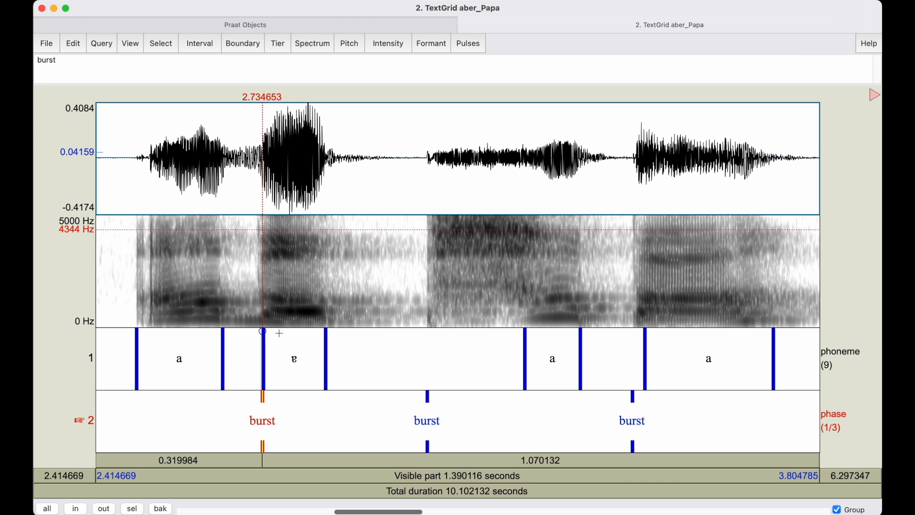
Examine the span between the burst of the first "p" in "Papa" and the voicing onset of the following vowel.
click(428, 308)
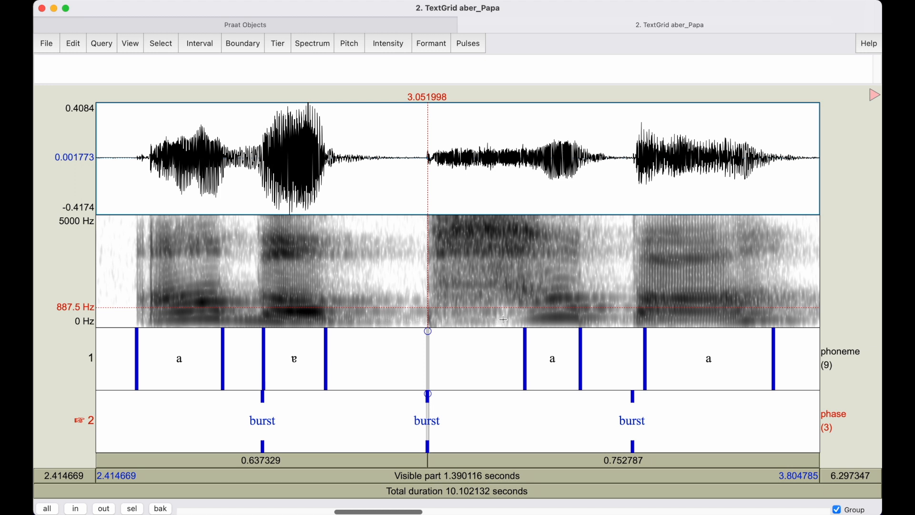
click(528, 318)
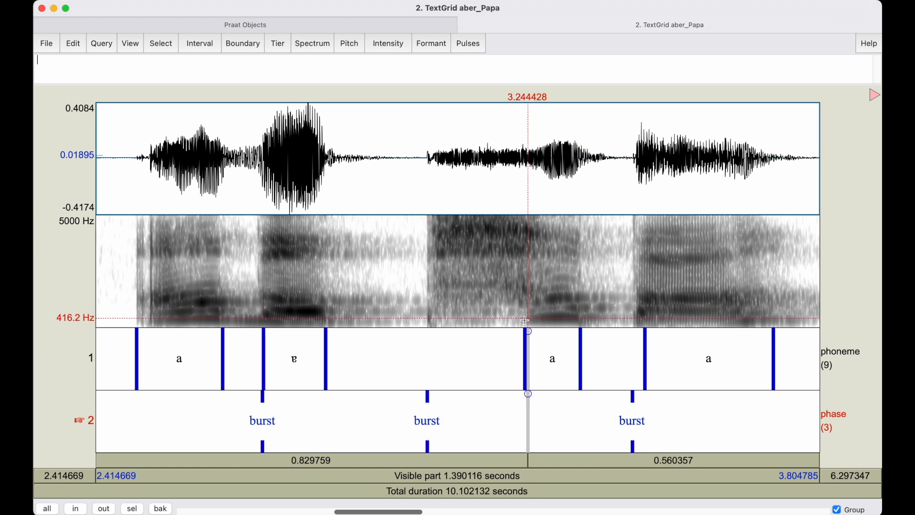
click(525, 319)
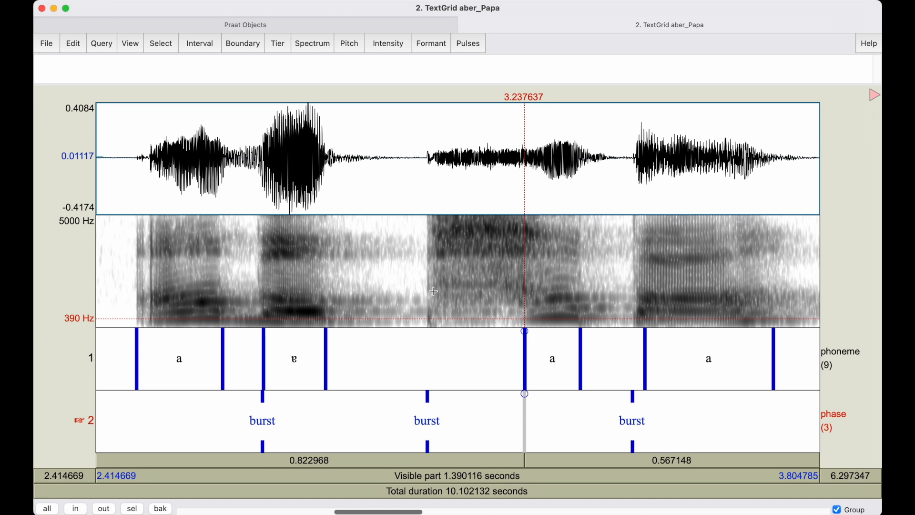
click(525, 356)
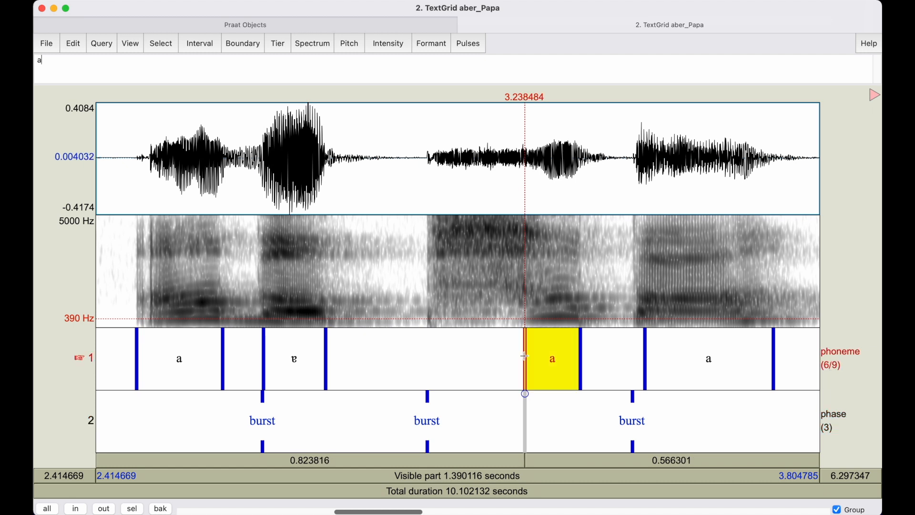
Label the phoneme-tier interval before the first vowel of "Papa" as "pʰ", using the superscript h from the IPA chart.
click(434, 353)
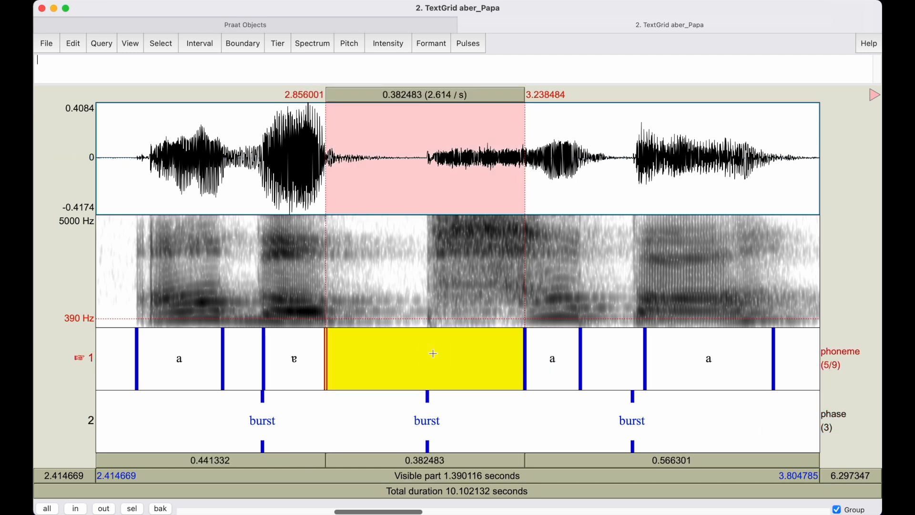
text(p)
click(874, 94)
click(726, 178)
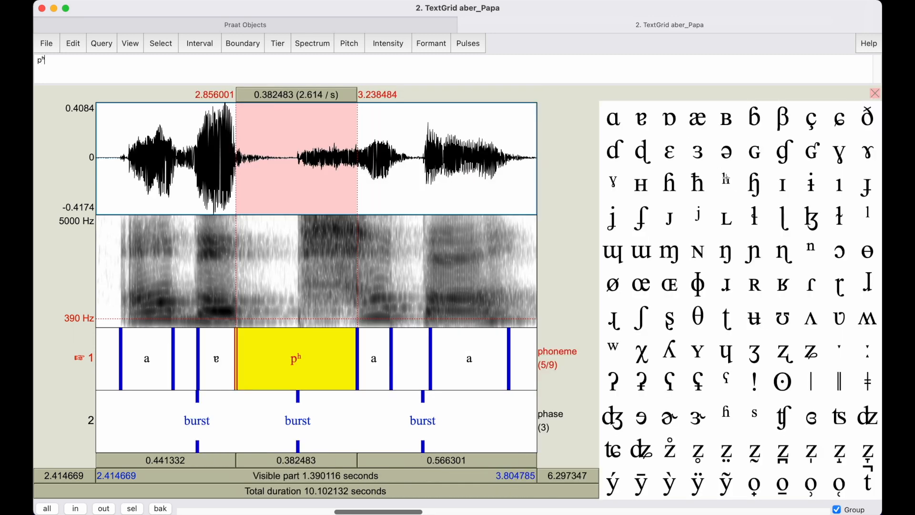
click(875, 93)
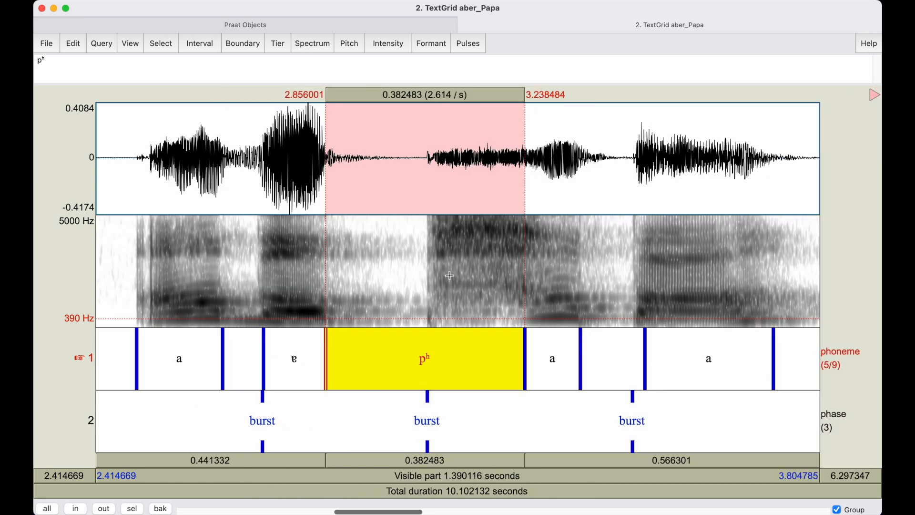
Move the phoneme-tier boundary between "ɐ" and "pʰ" to about 3.041 seconds, just before the burst, and select the "ɐ" interval.
click(330, 288)
drag(328, 281, 388, 280)
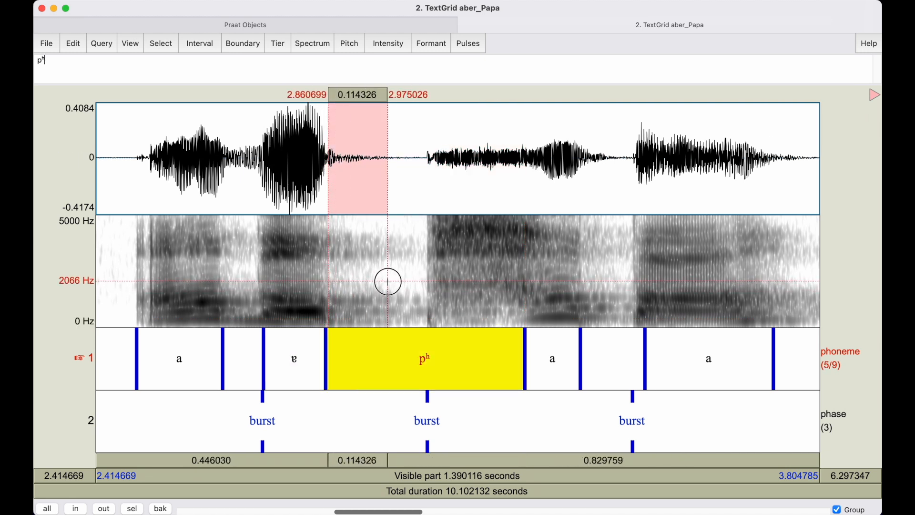
click(326, 335)
drag(389, 338, 425, 343)
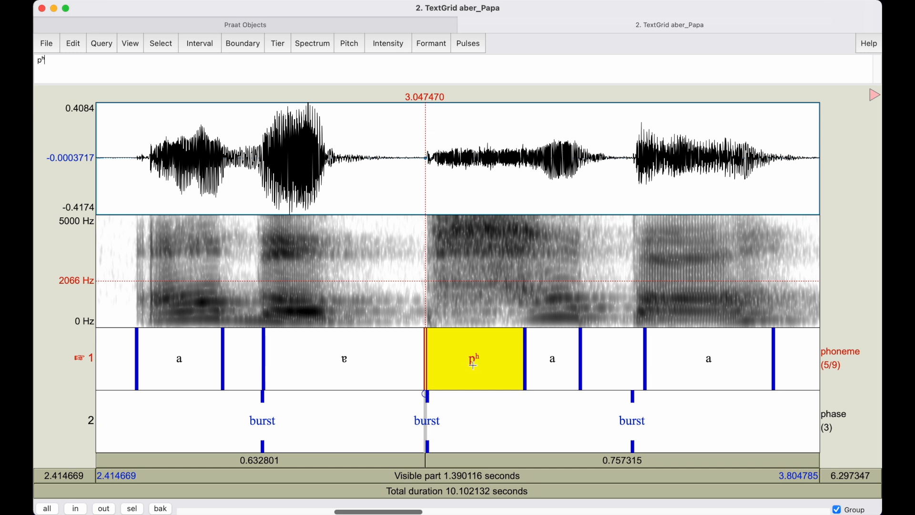
drag(422, 355, 421, 354)
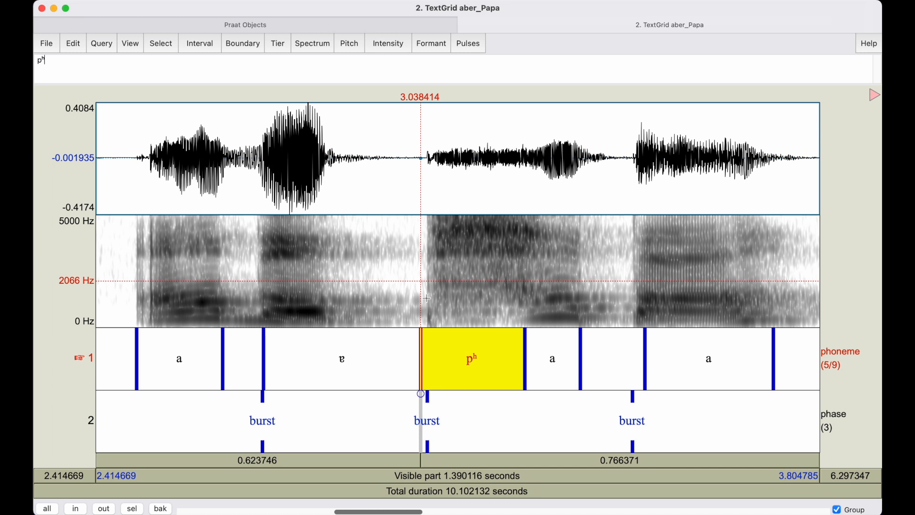
drag(421, 333, 422, 334)
click(423, 334)
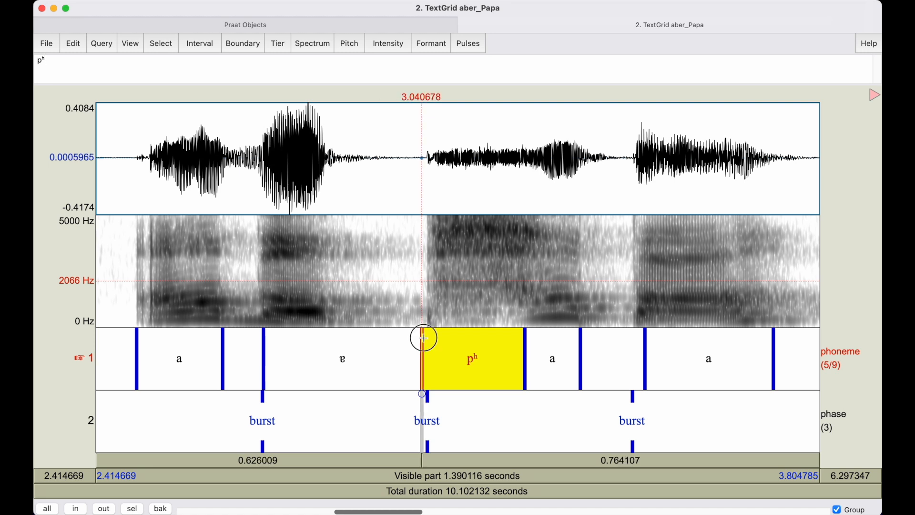
click(321, 370)
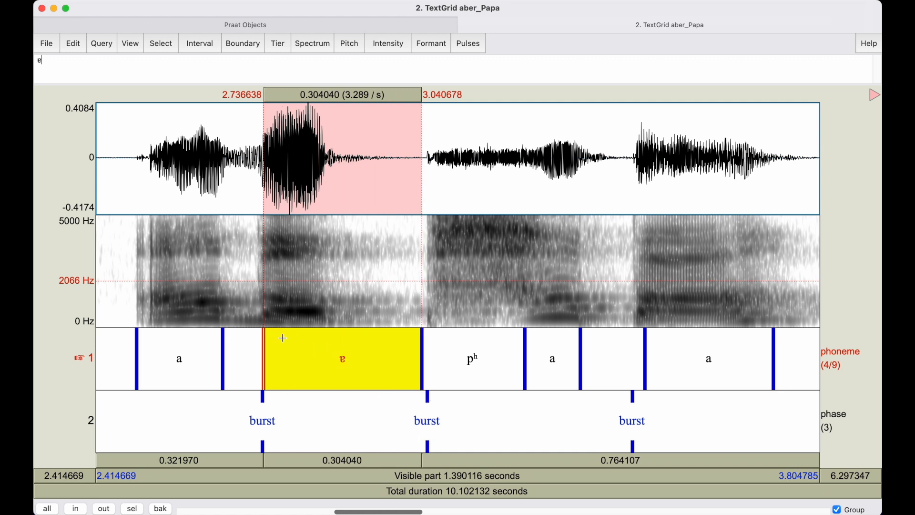
Move the phoneme-tier start boundary of "ɐ" to about 2.752 seconds and play the "ɐ" interval.
drag(268, 343, 271, 344)
click(298, 349)
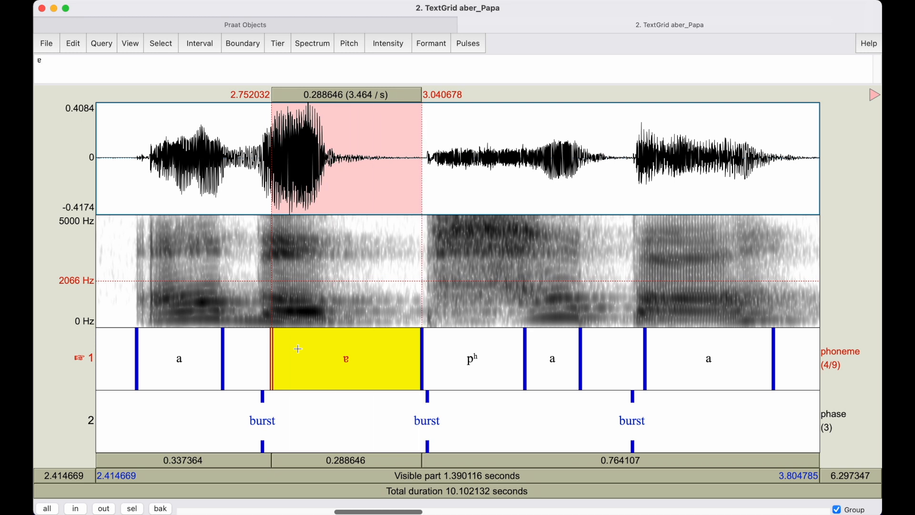
click(422, 310)
click(421, 273)
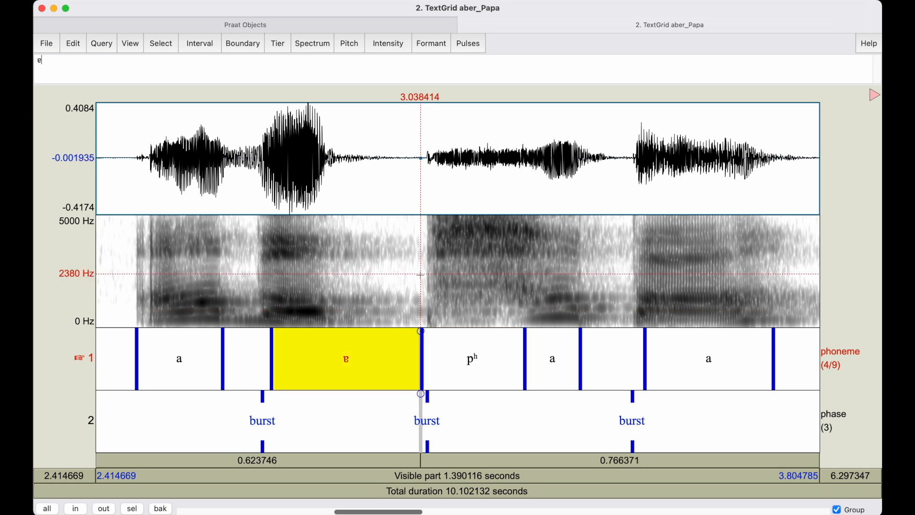
click(398, 351)
key(Tab)
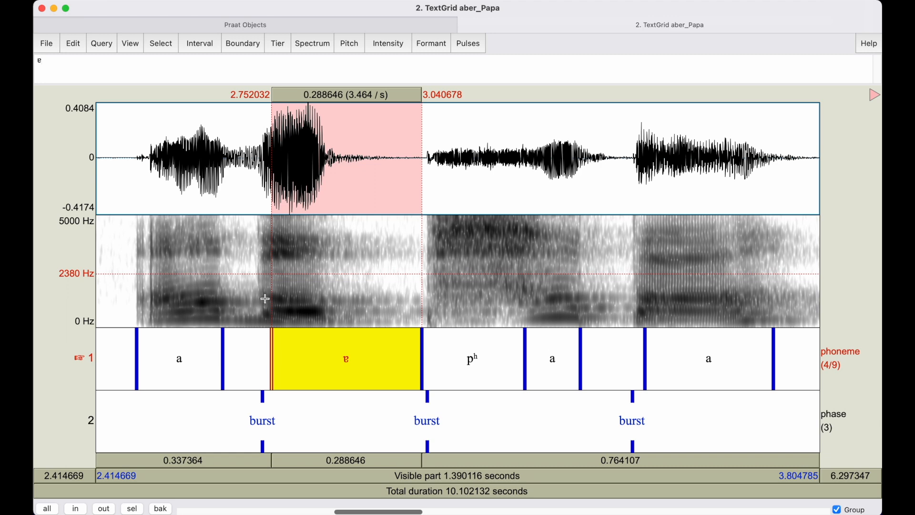
Label the empty phoneme-tier interval between the first "a" and "ɐ" of "aber" as "b".
scroll(264, 296, up, 3)
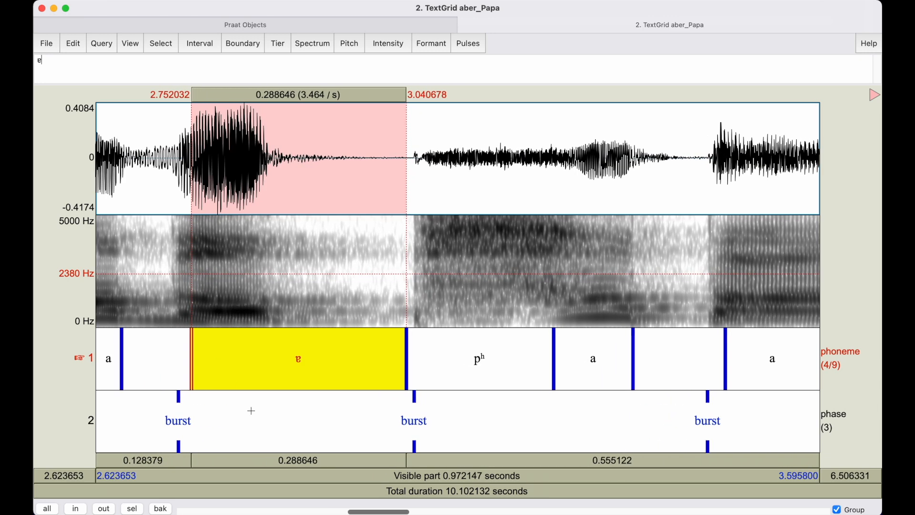
drag(375, 511, 355, 511)
scroll(357, 402, up, 3)
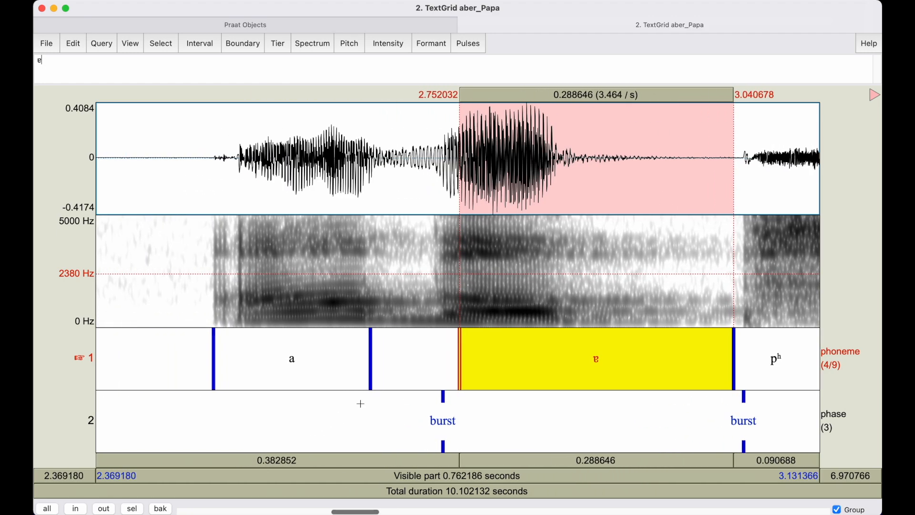
scroll(406, 380, up, 1)
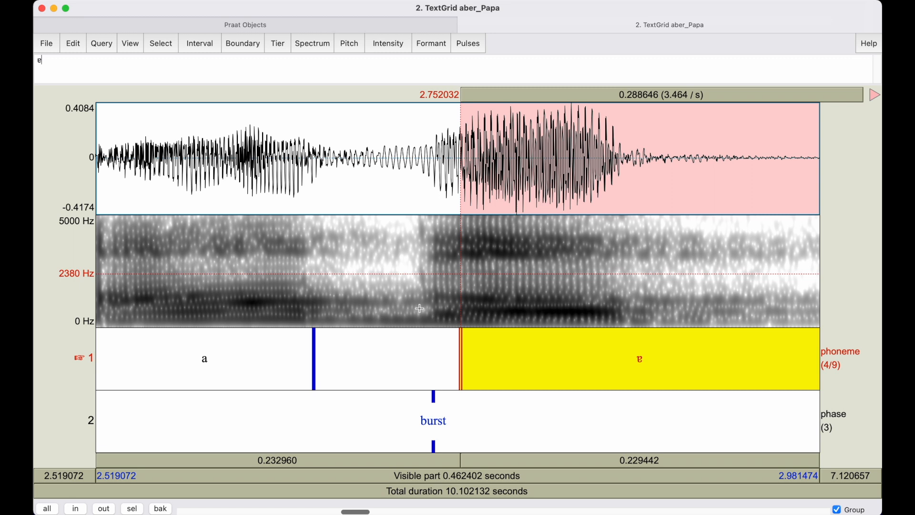
click(427, 368)
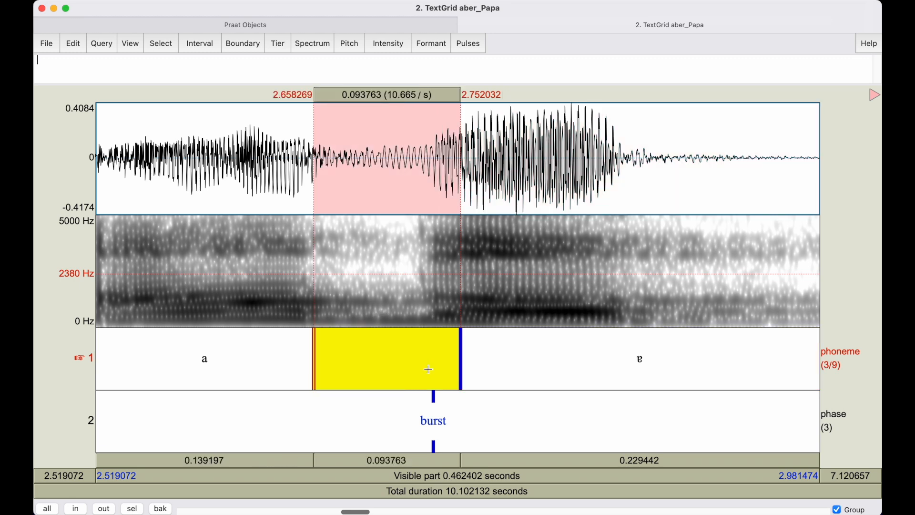
text(b)
Move the phoneme-tier boundary between "a" and "b" to about 2.724 seconds, just before the burst, and select the "b" interval.
click(262, 350)
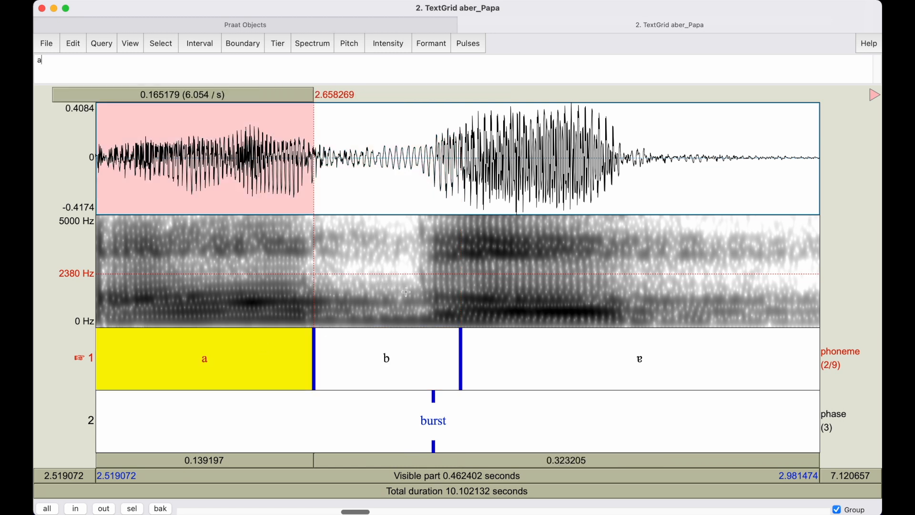
drag(313, 343, 415, 347)
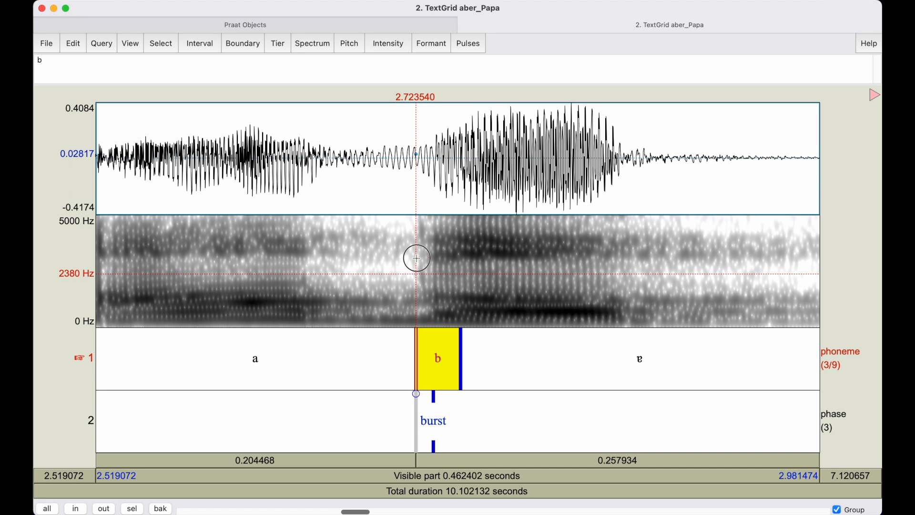
drag(414, 257, 416, 258)
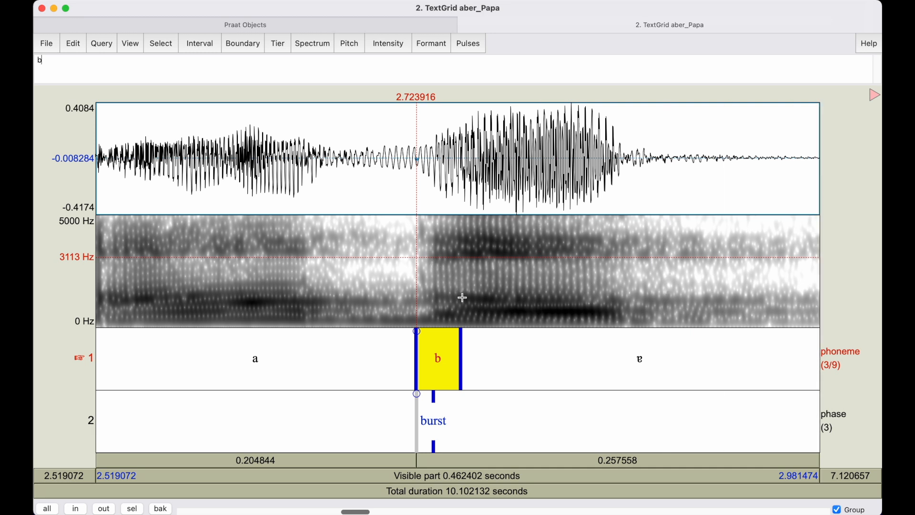
click(442, 340)
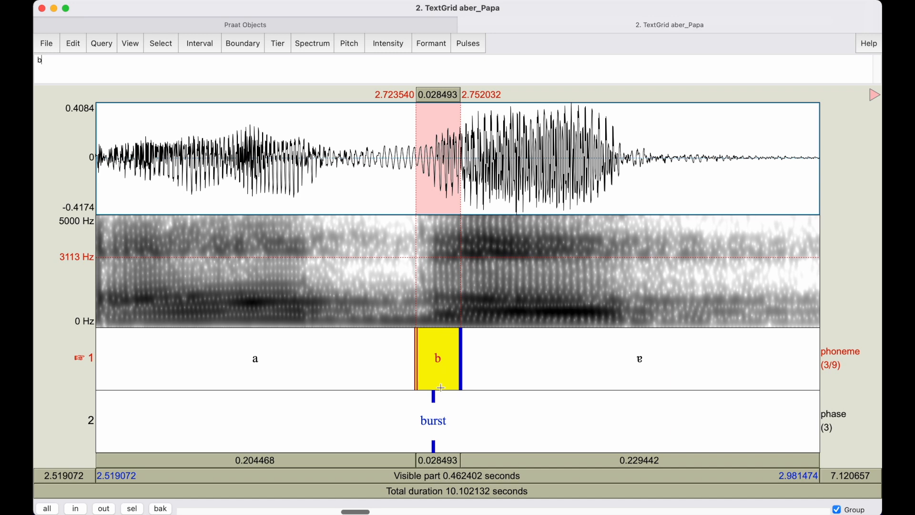
Check the position of the second plosive's burst in "Papa" and label the empty phoneme-tier interval around it as "p".
drag(366, 512, 403, 513)
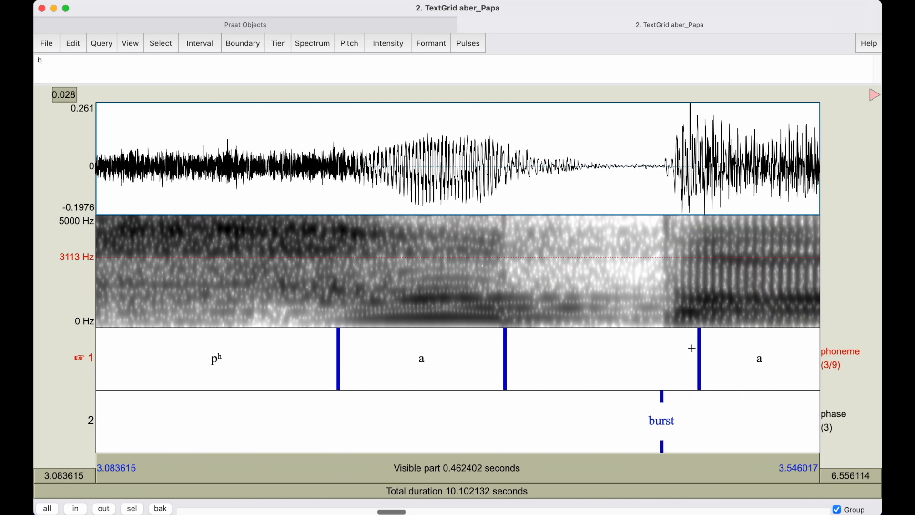
click(665, 316)
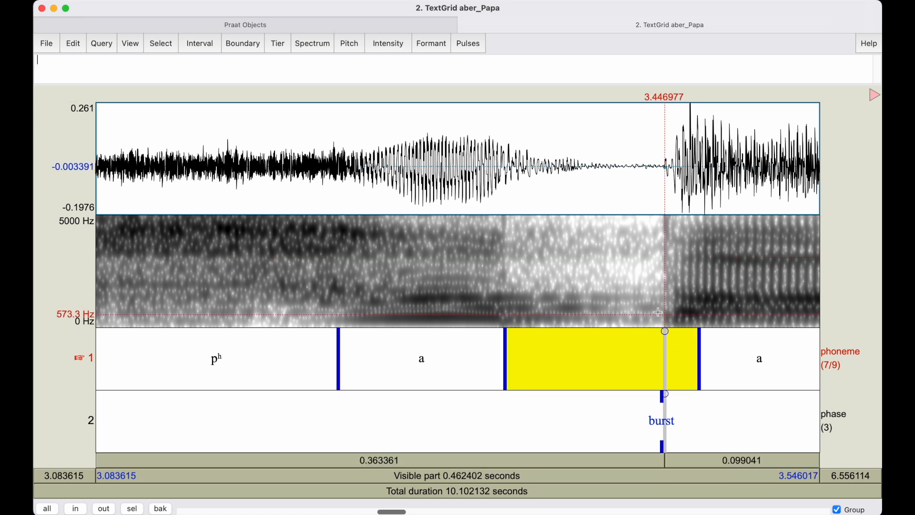
click(664, 292)
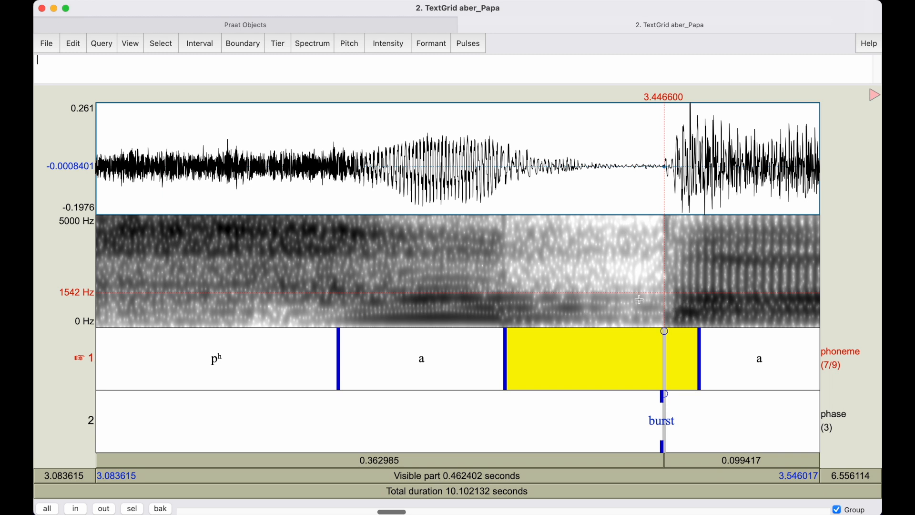
click(603, 357)
text(p)
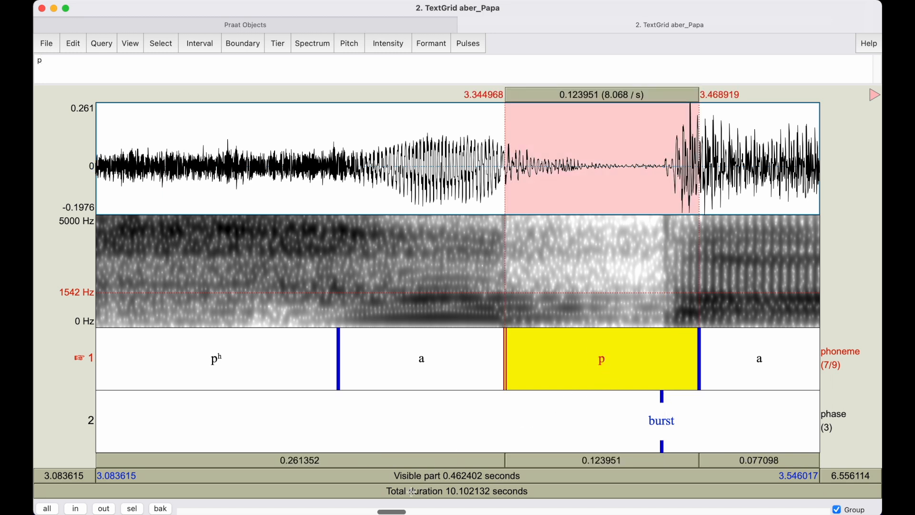
Move the phoneme-tier boundary between the first "a" of "Papa" and "p" to about 3.438 seconds, just before the burst.
click(508, 337)
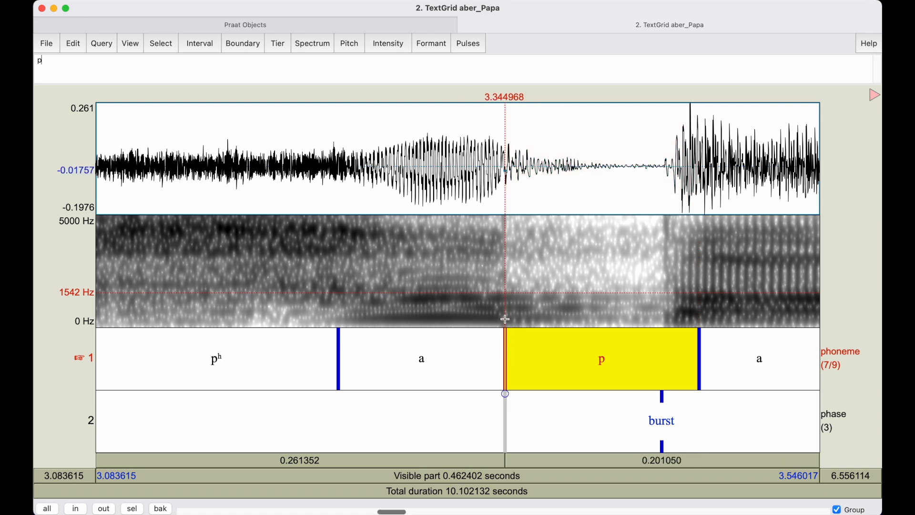
mouse_move(507, 336)
mouse_down()
mouse_move(656, 341)
mouse_move(506, 351)
mouse_up()
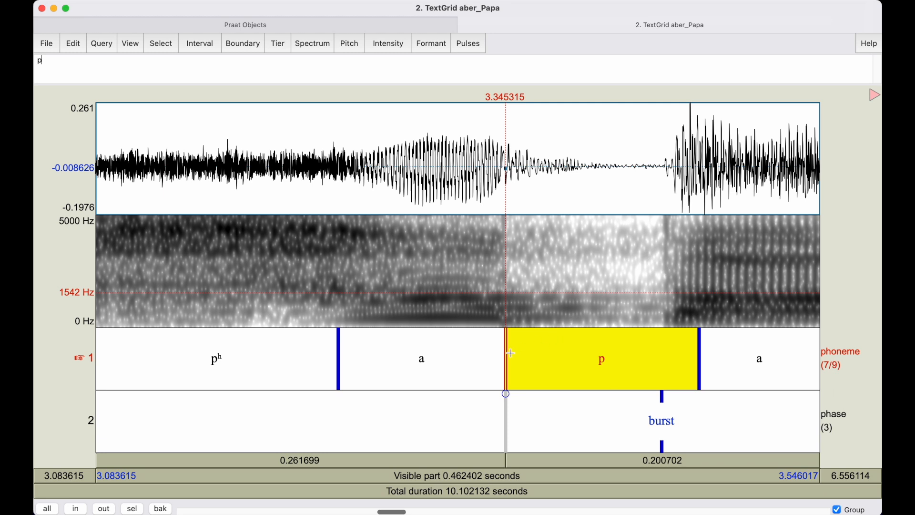
drag(506, 351, 629, 354)
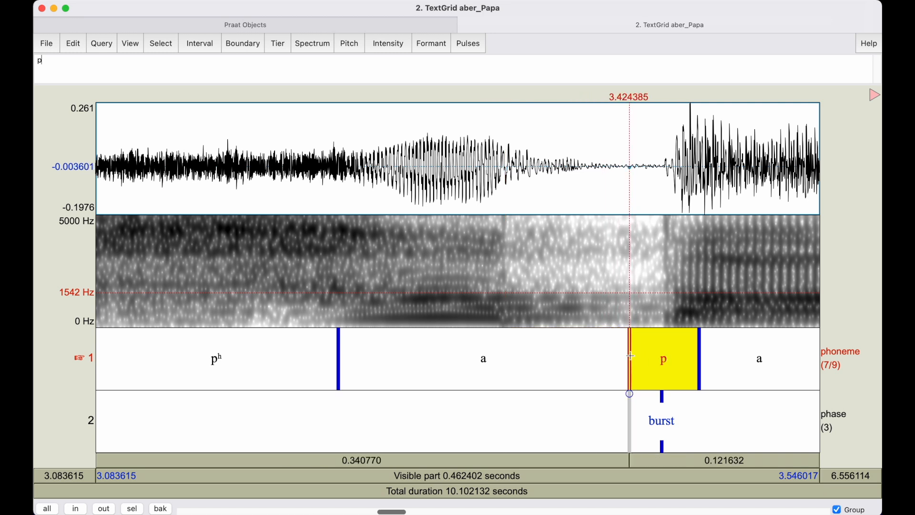
drag(630, 350, 651, 352)
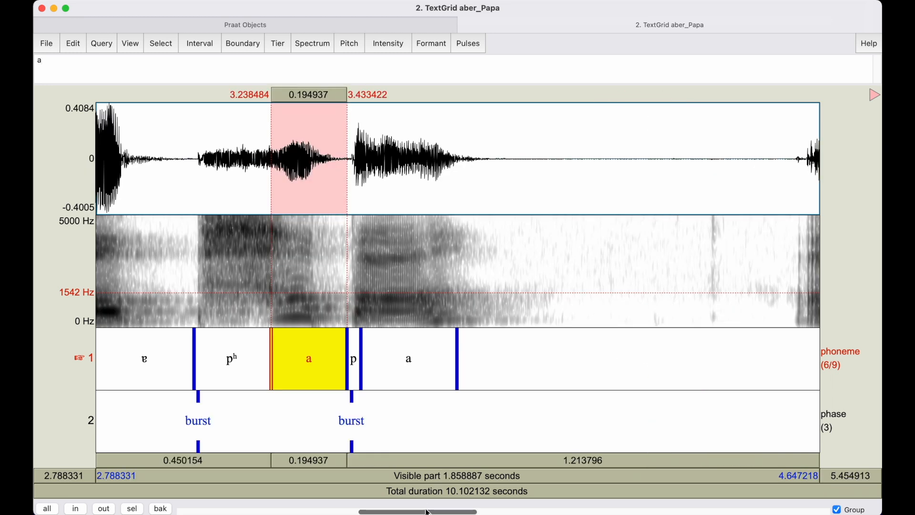
Review the phoneme and burst annotations across the whole utterance, and select the empty phoneme-tier interval after the final "a".
drag(422, 512, 384, 511)
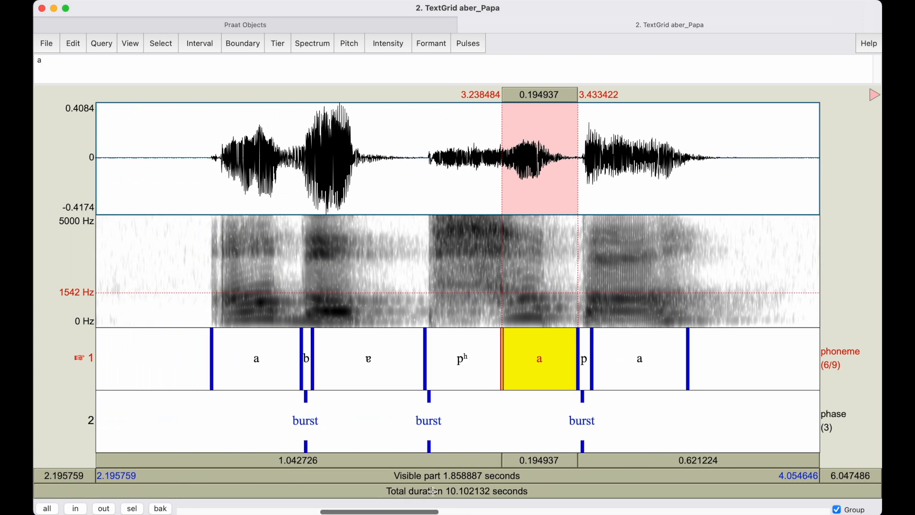
click(567, 439)
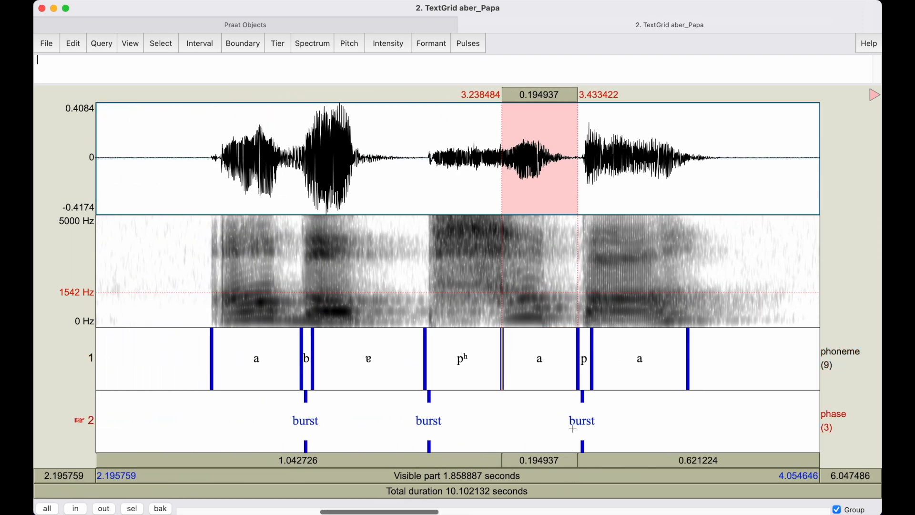
click(736, 370)
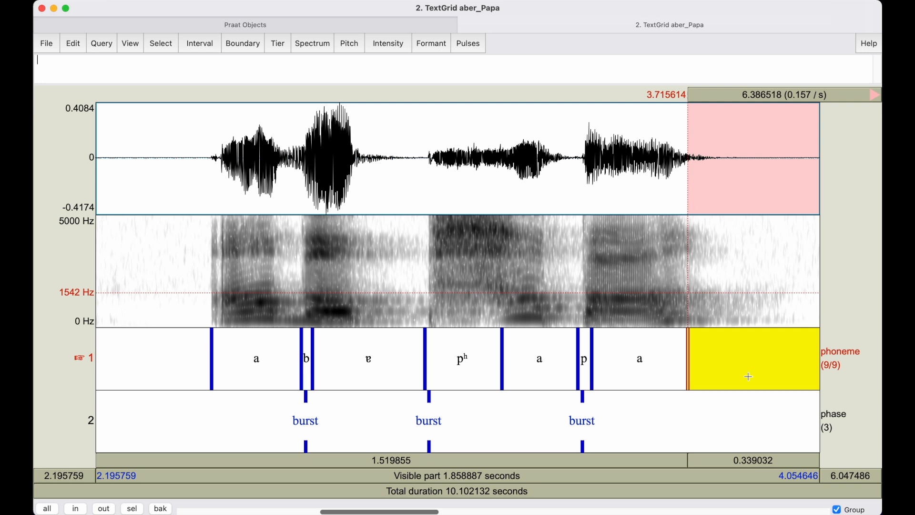